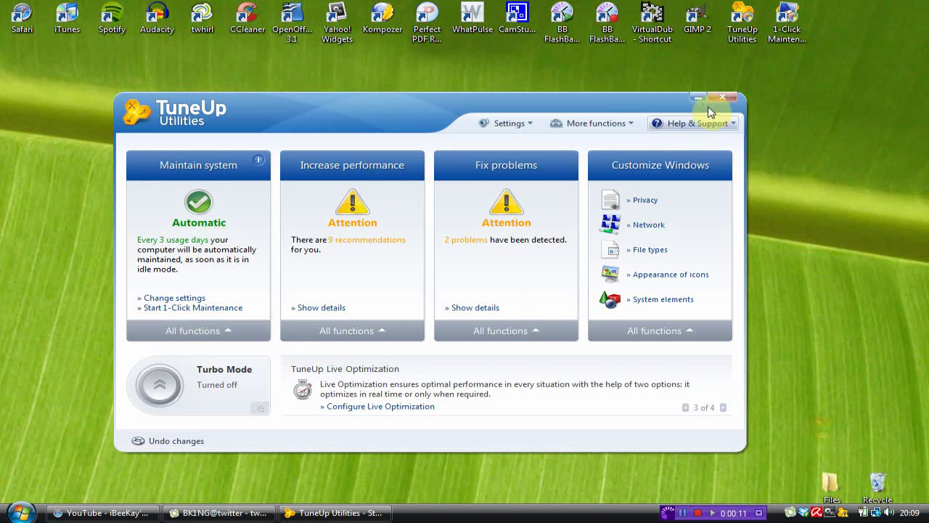
Look through the full list of system maintenance functions and collapse it again
left_click_drag(632, 99, 645, 87)
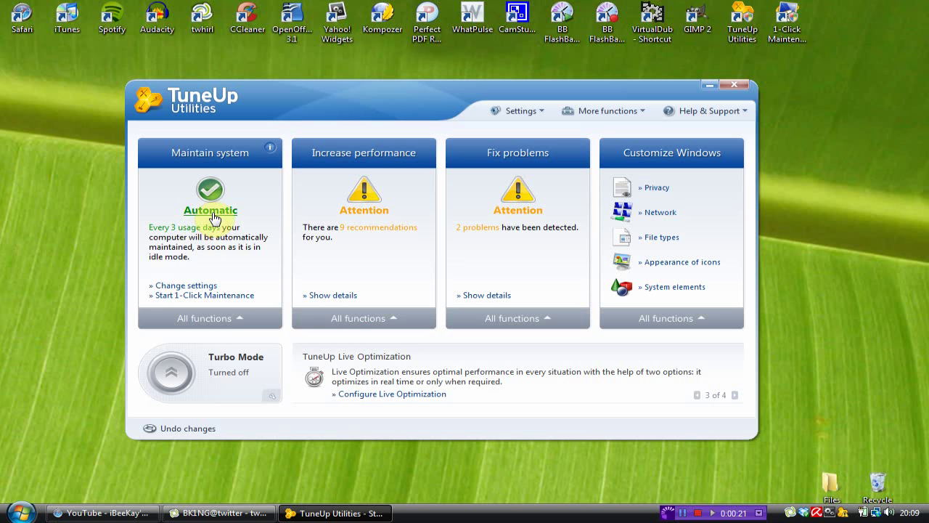
left_click(223, 321)
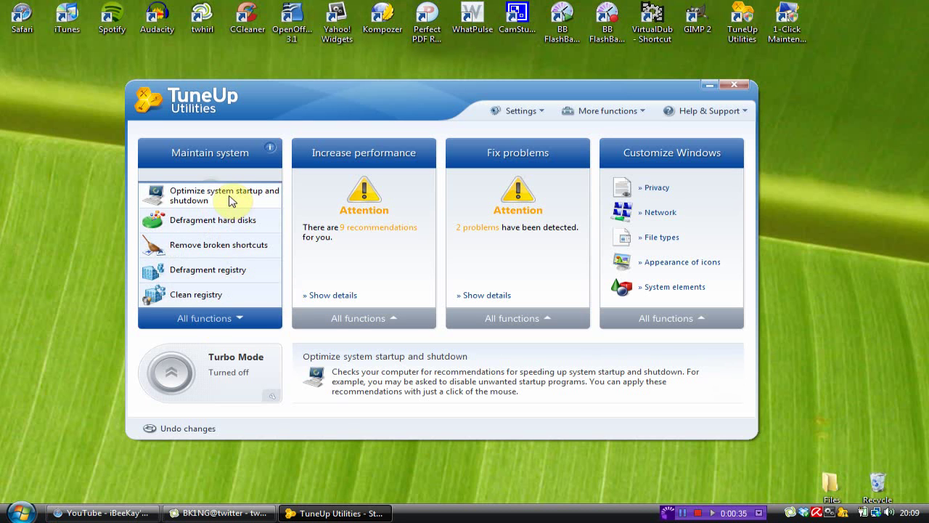
left_click(230, 318)
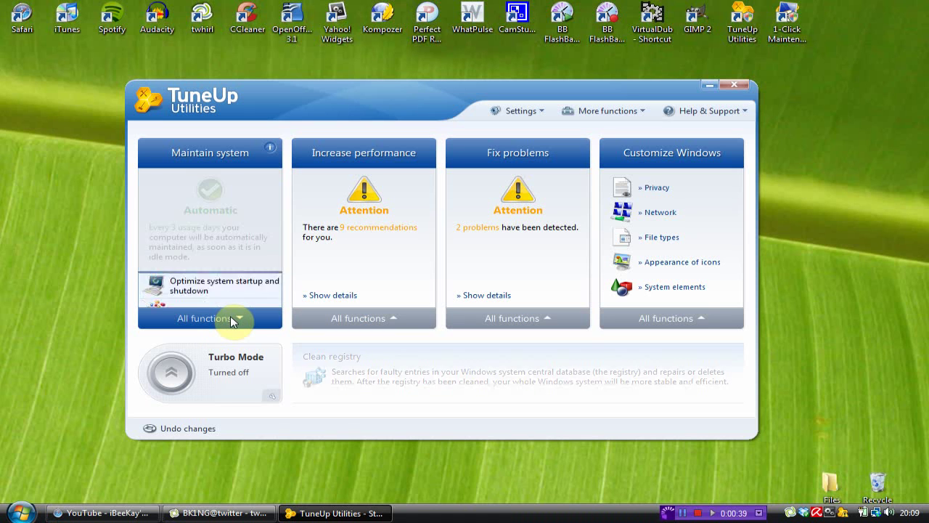
Open the system performance recommendations and turn off Windows Search indexing by choosing "Less frequently or not at all"
left_click(358, 231)
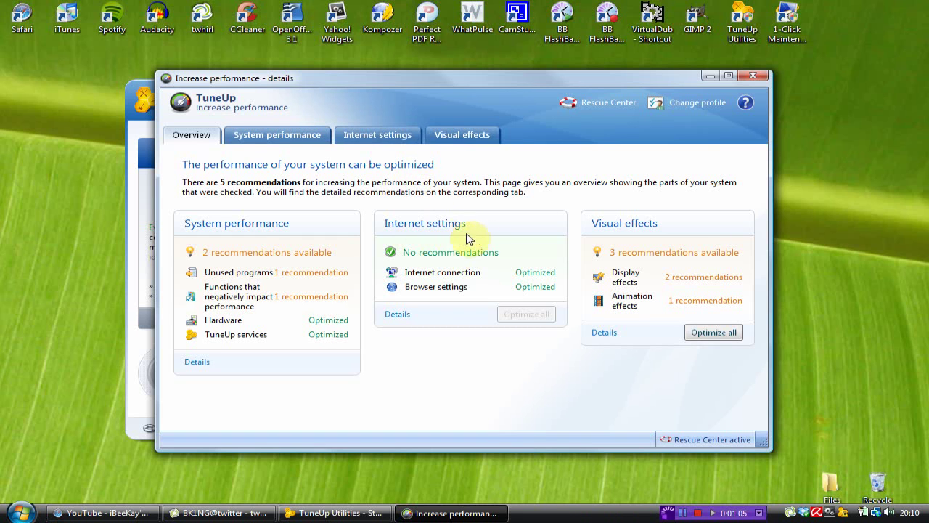
left_click(307, 304)
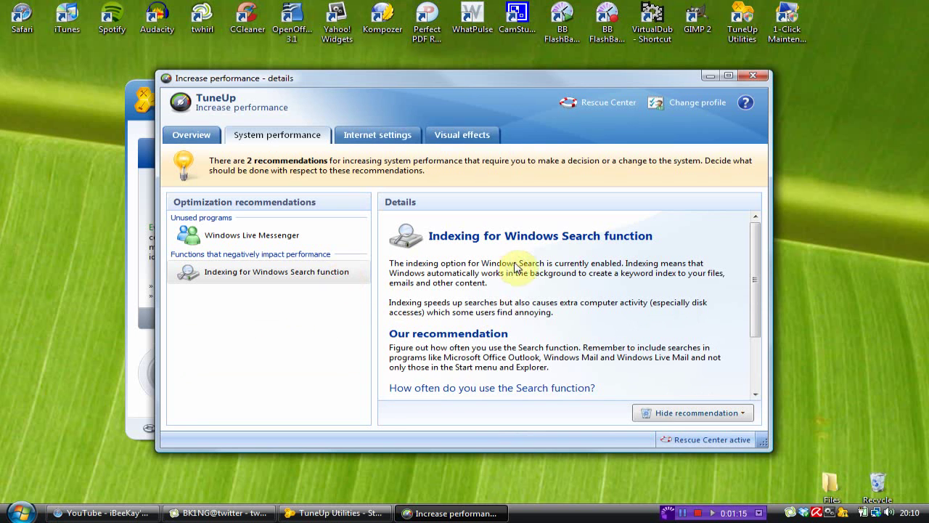
left_click_drag(756, 291, 752, 357)
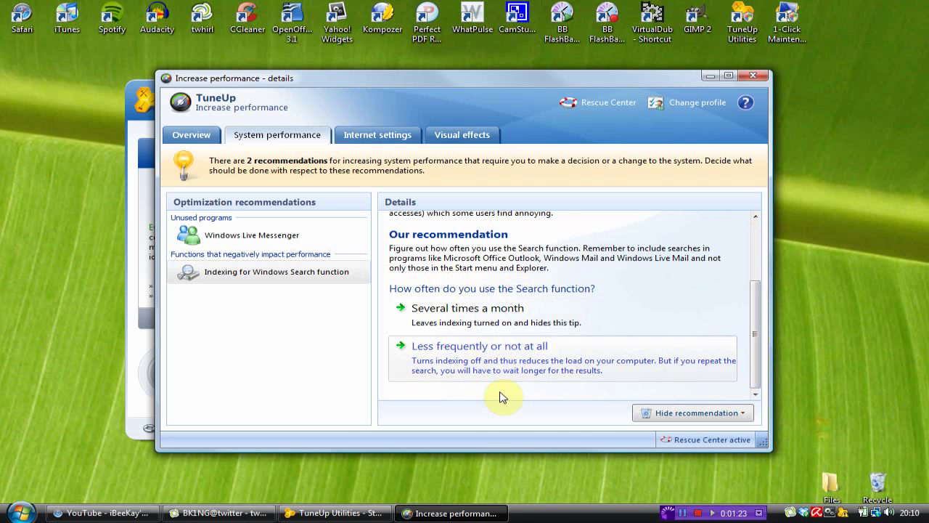
left_click(468, 360)
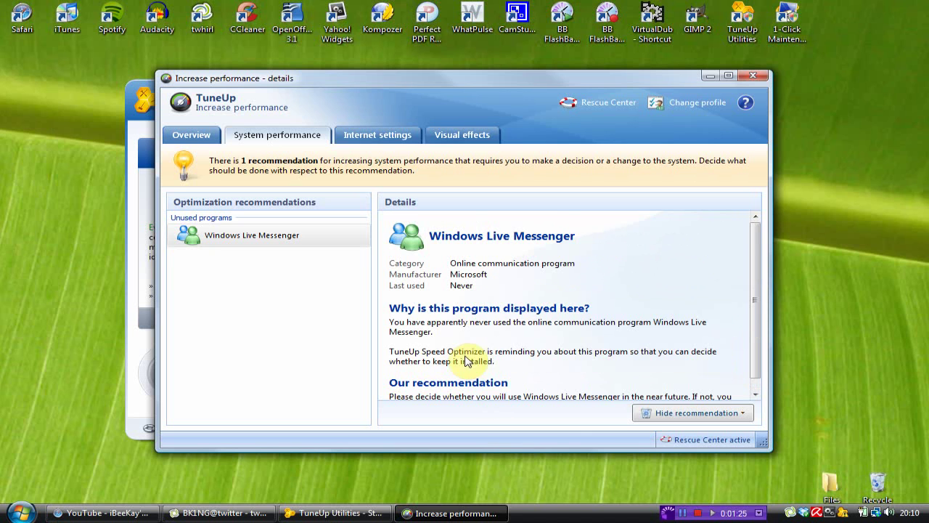
Choose to keep the unused program Windows Live Messenger, and close the performance details from the overview
scroll(537, 355, "down", 3)
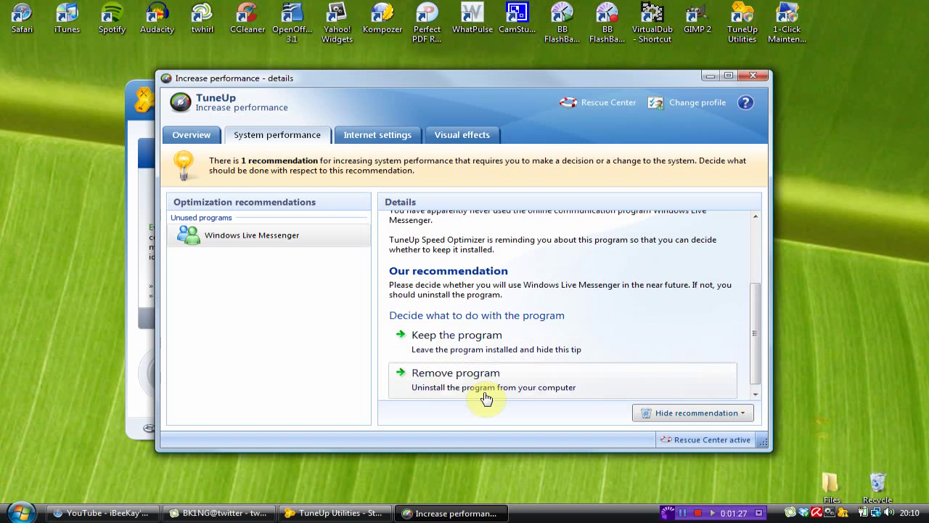
scroll(488, 389, "up", 3)
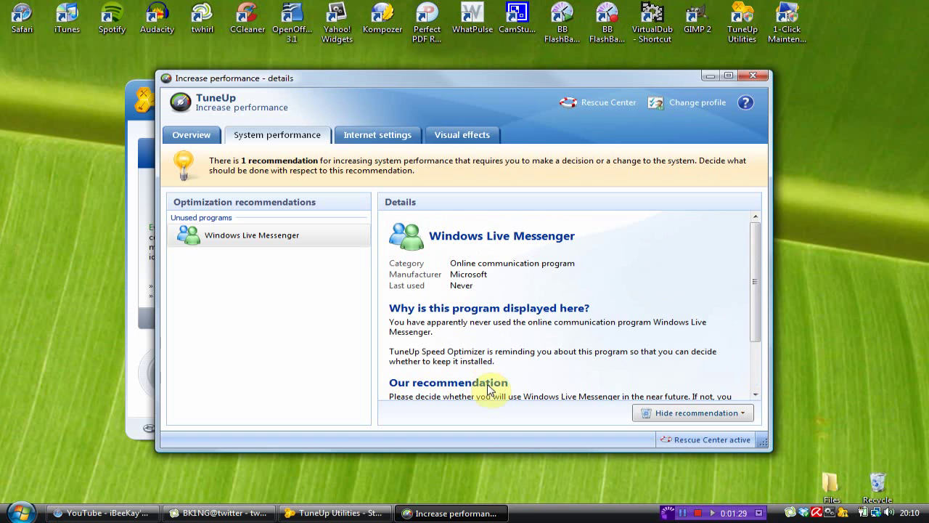
scroll(485, 370, "down", 2)
scroll(480, 363, "down", 1)
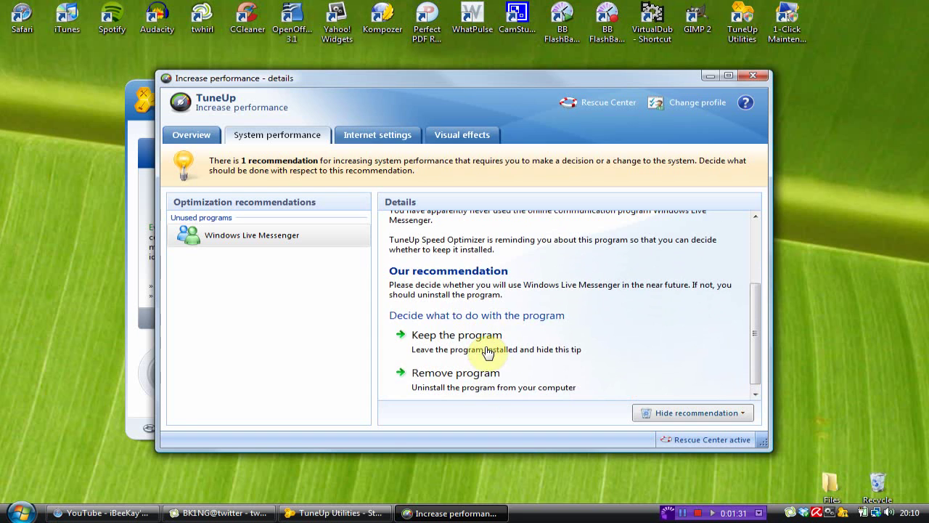
left_click(485, 346)
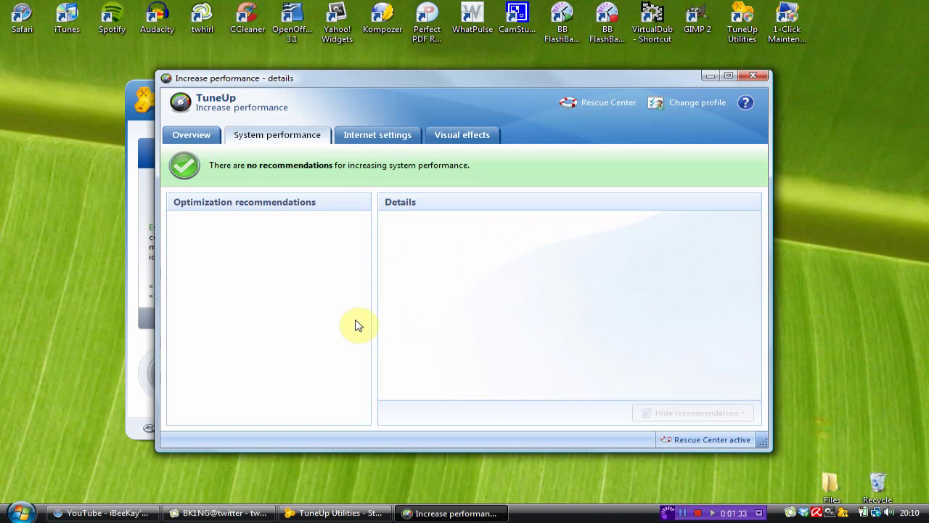
left_click(197, 137)
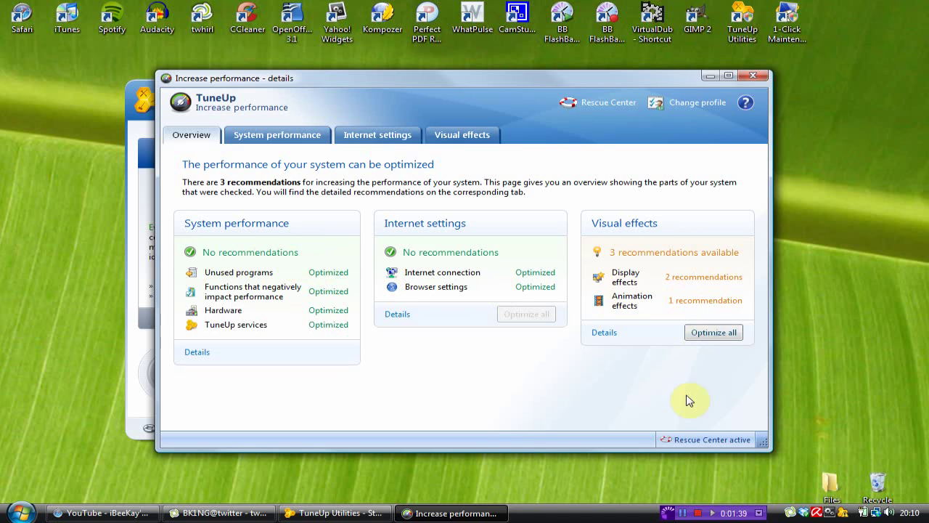
left_click(752, 76)
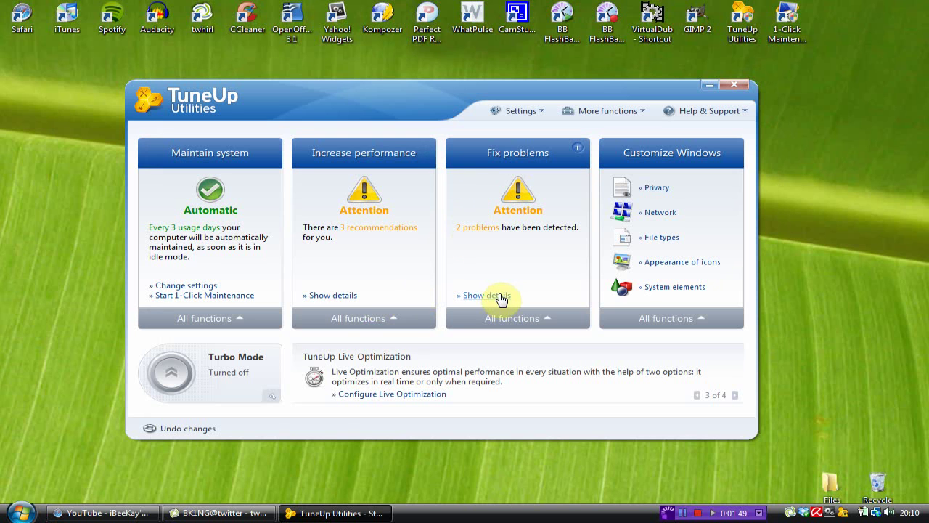
Enable automatic Windows updates from the detected problems and close the problem details
left_click(475, 296)
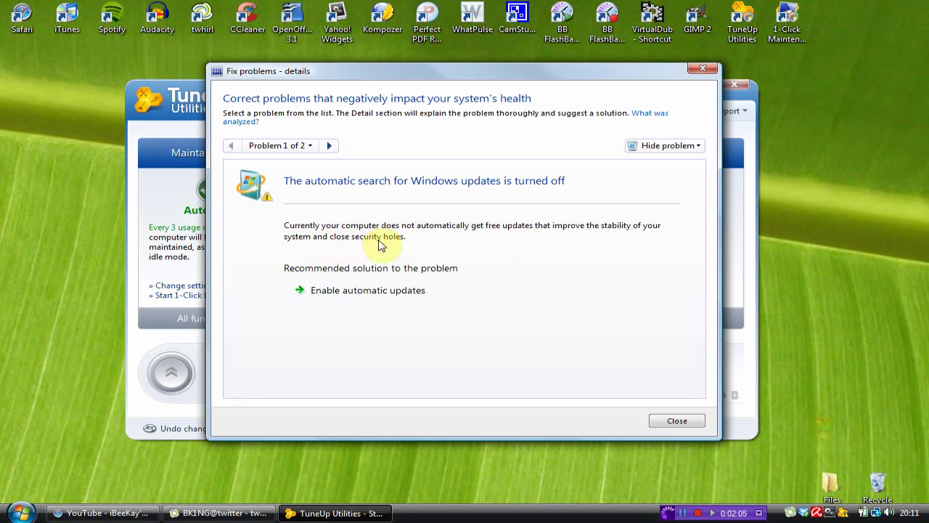
left_click(378, 295)
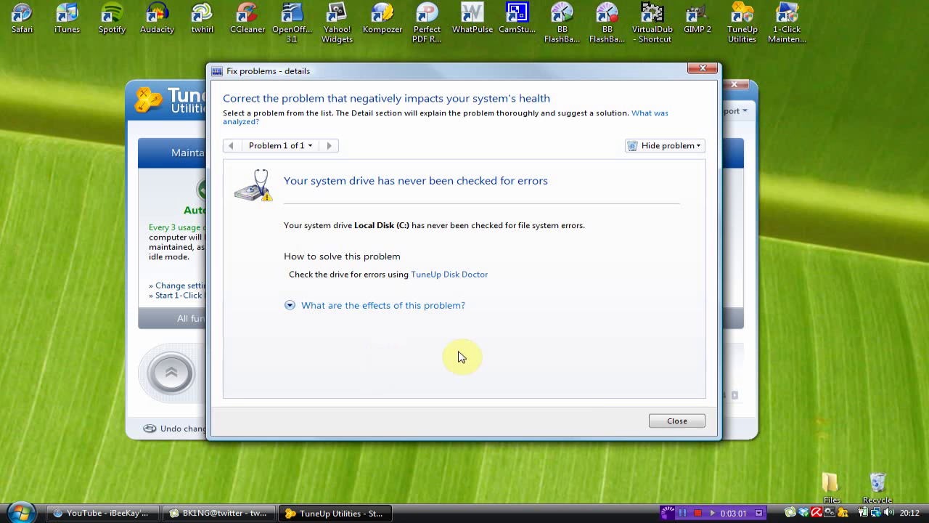
left_click(682, 424)
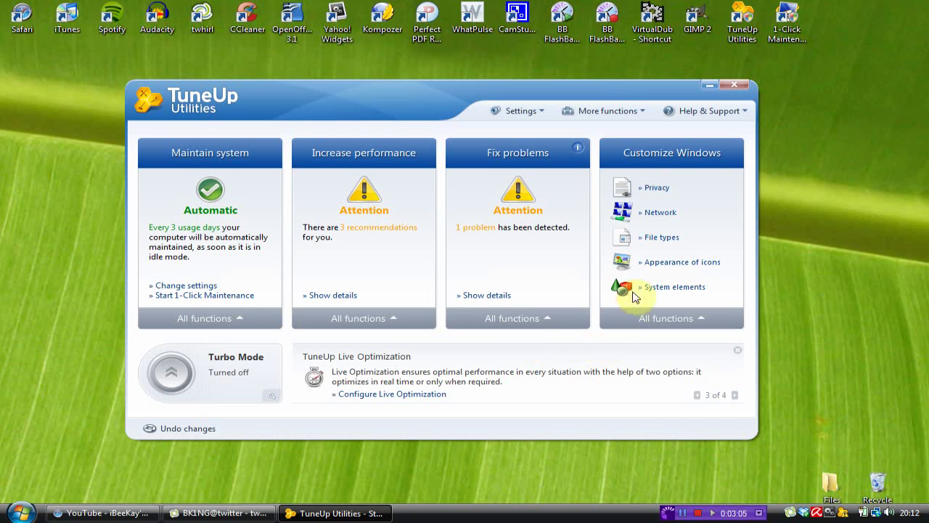
Open TuneUp Styler's boot screen settings and view the large preview of the Windows-Standard boot screen
left_click(671, 318)
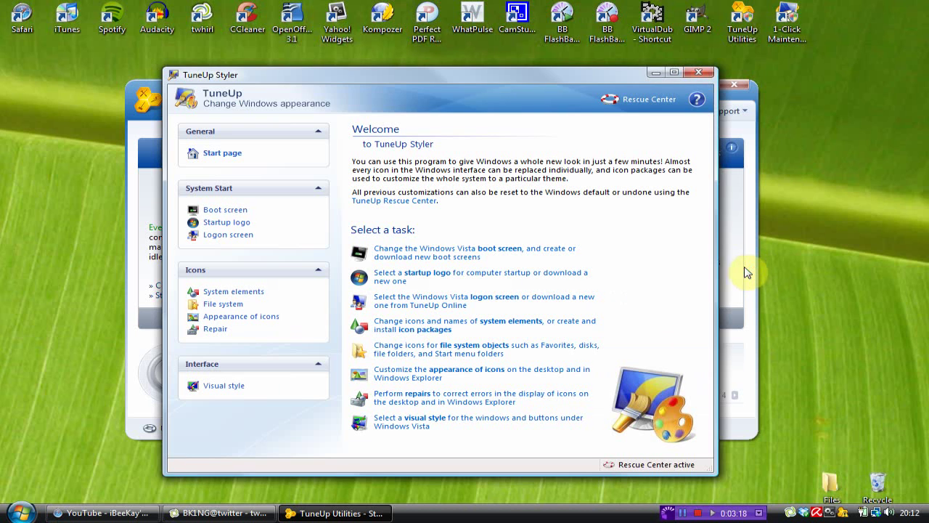
left_click(226, 212)
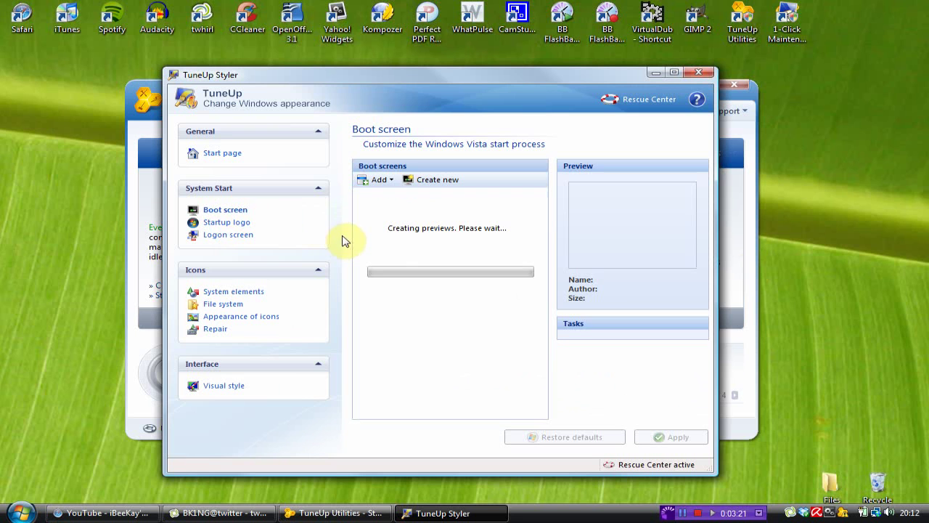
left_click(455, 244)
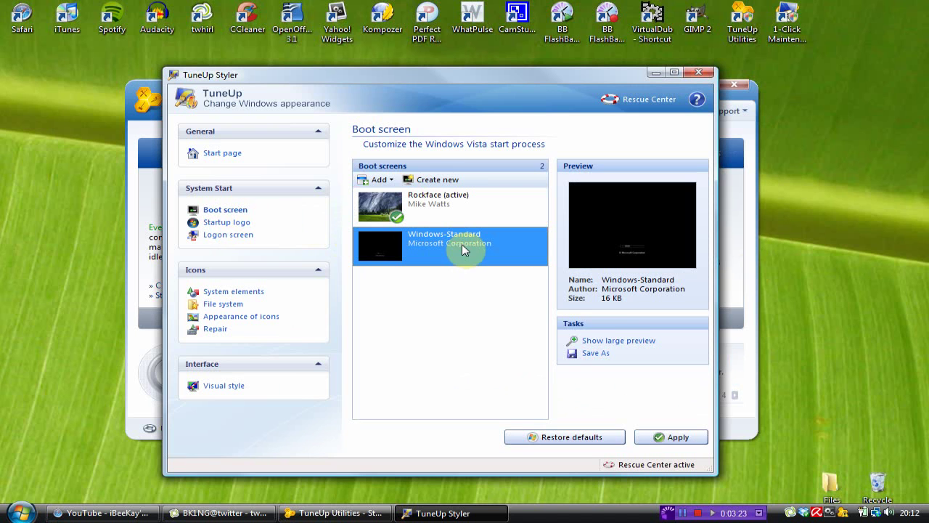
left_click(595, 341)
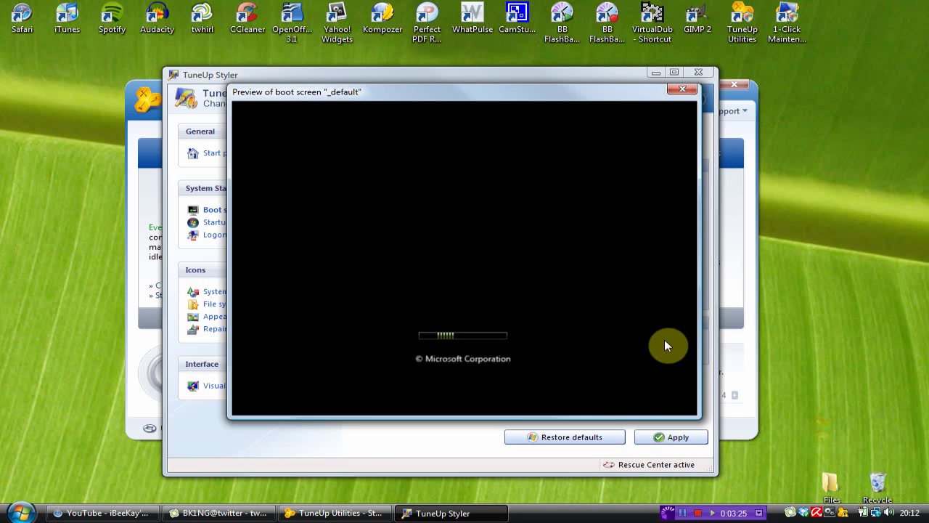
left_click(680, 90)
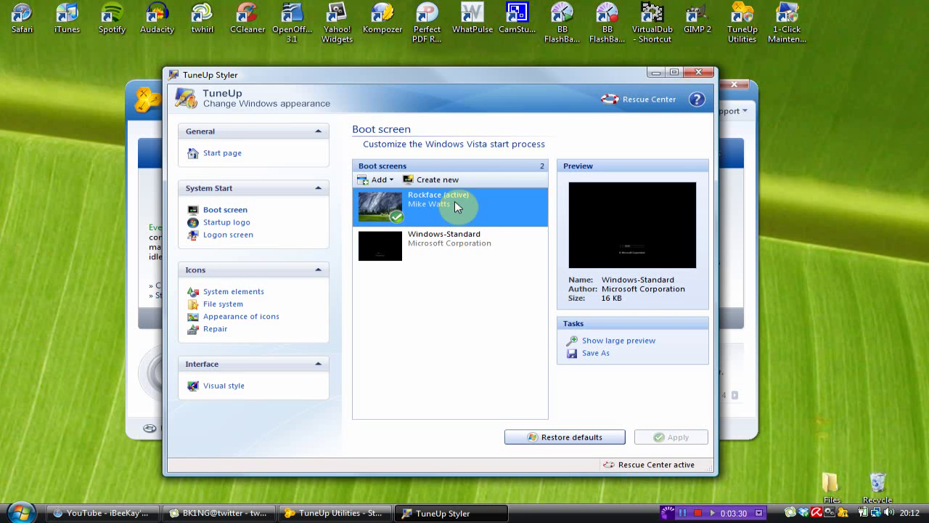
View the large preview of the Rockface boot screen and check the options for adding boot screens
left_click(607, 341)
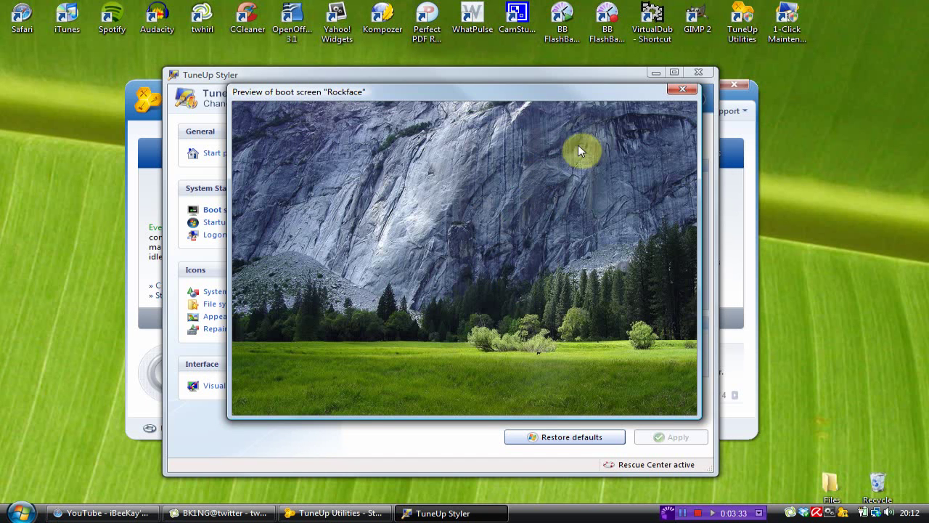
left_click(682, 88)
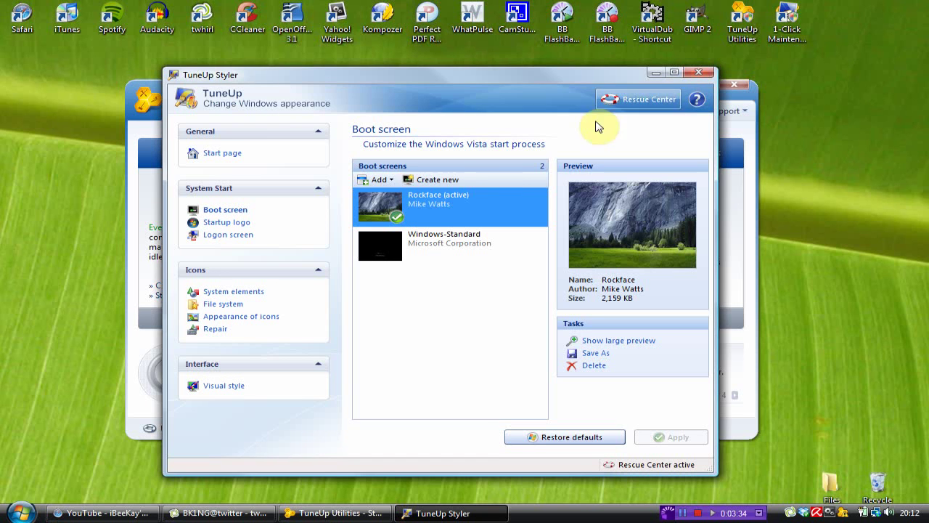
left_click(386, 179)
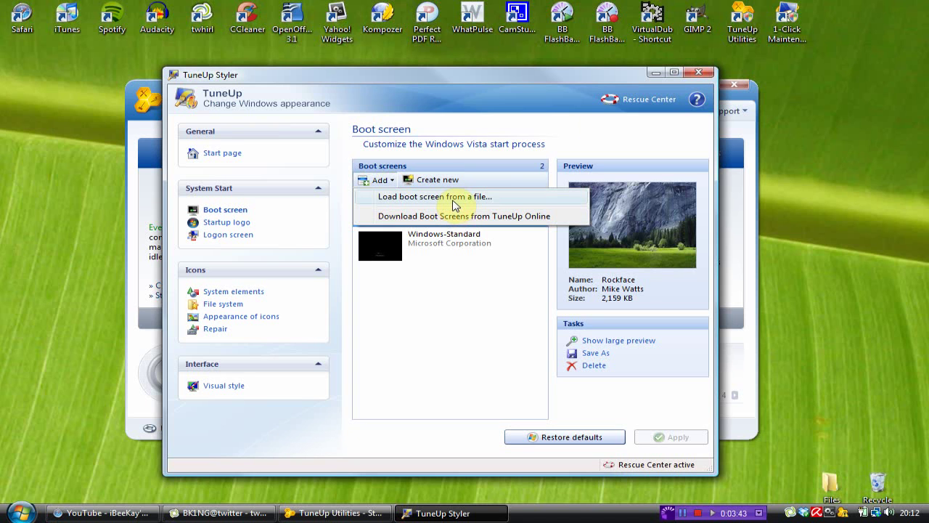
left_click(457, 305)
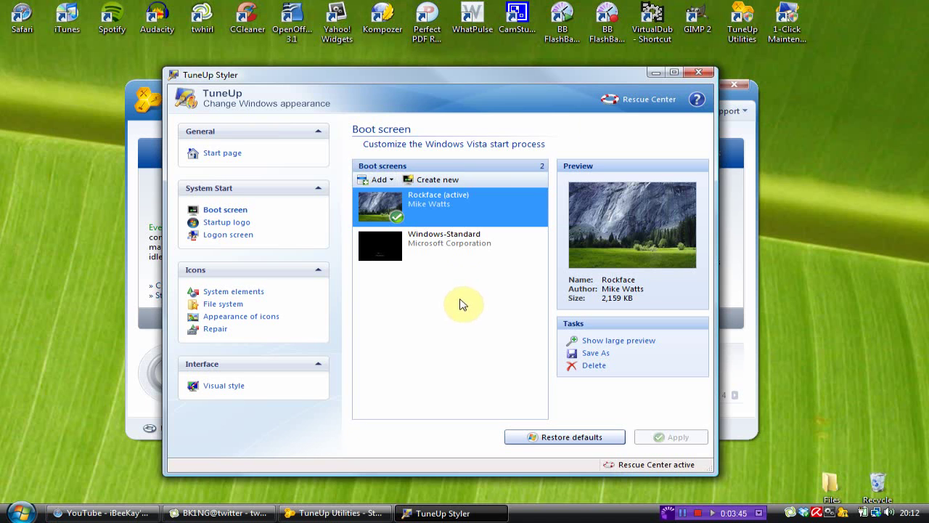
Open the startup logo settings and play the large preview of the Windows-Standard logo
left_click(225, 223)
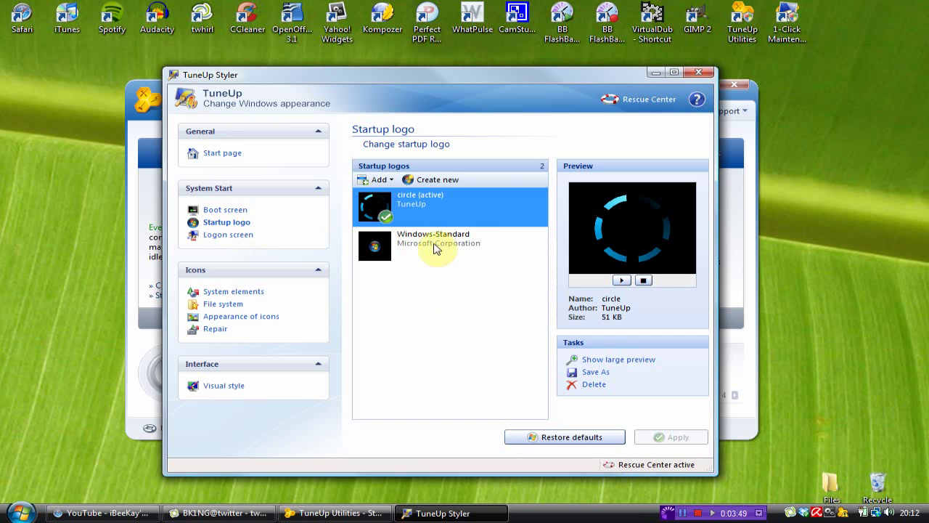
left_click(456, 250)
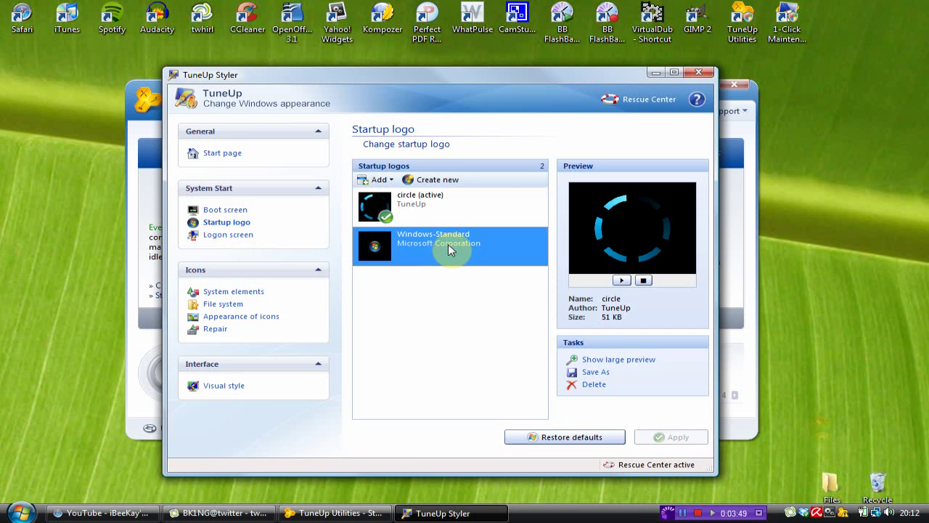
left_click(619, 361)
left_click(459, 406)
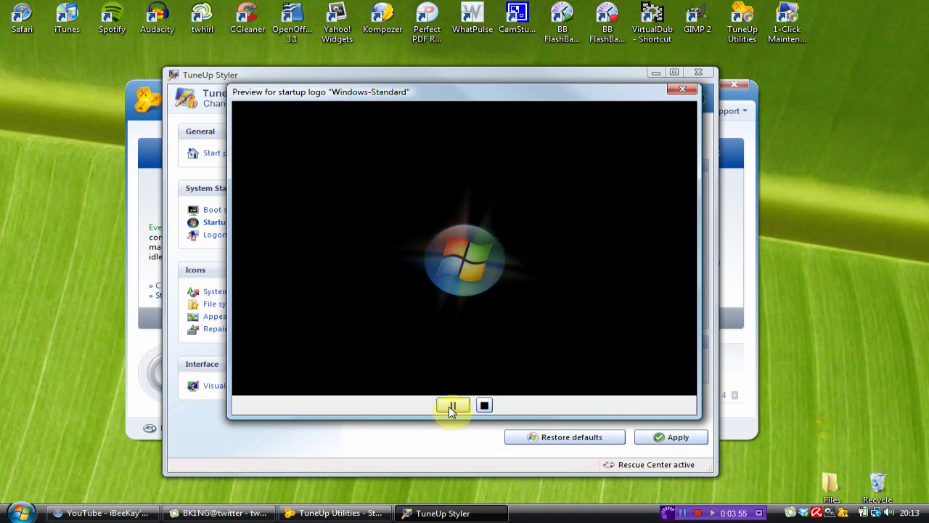
left_click(483, 405)
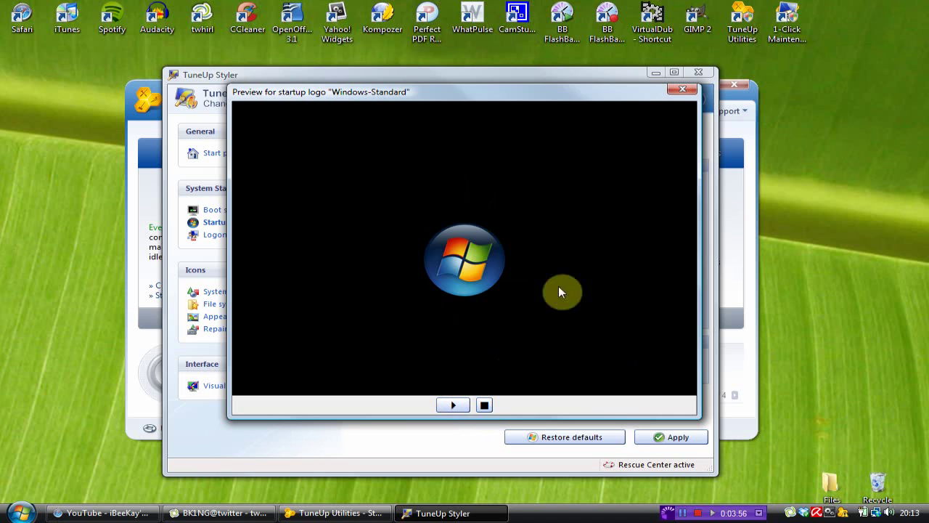
left_click(682, 88)
Check the options for adding startup logos and play the large preview of the circle logo
left_click(459, 213)
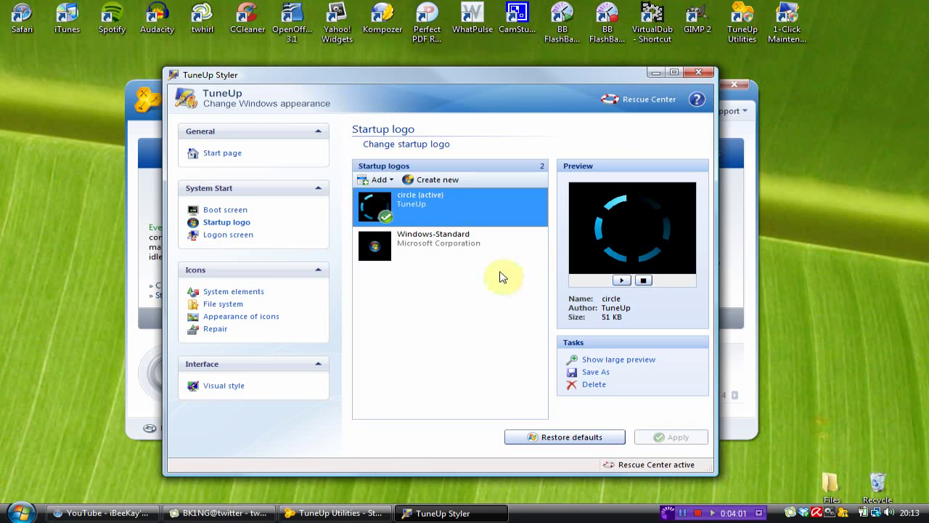
left_click(376, 180)
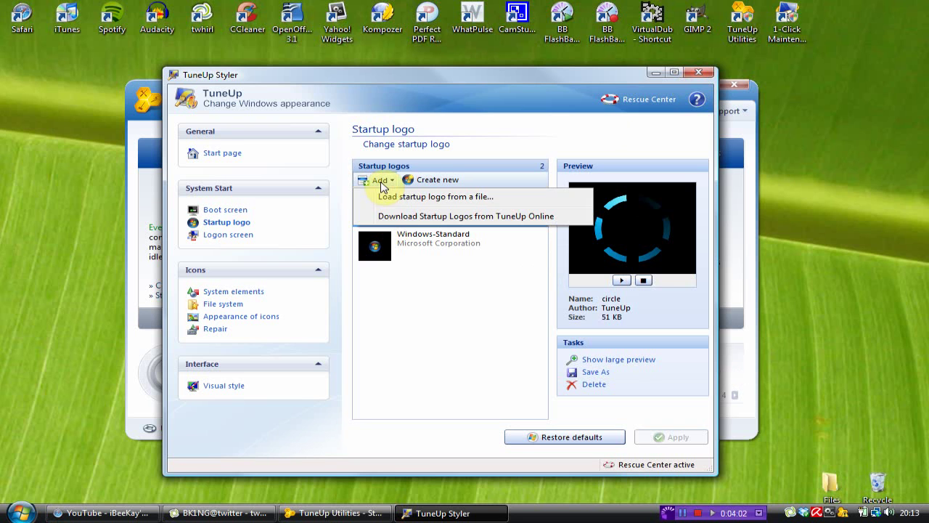
left_click(448, 298)
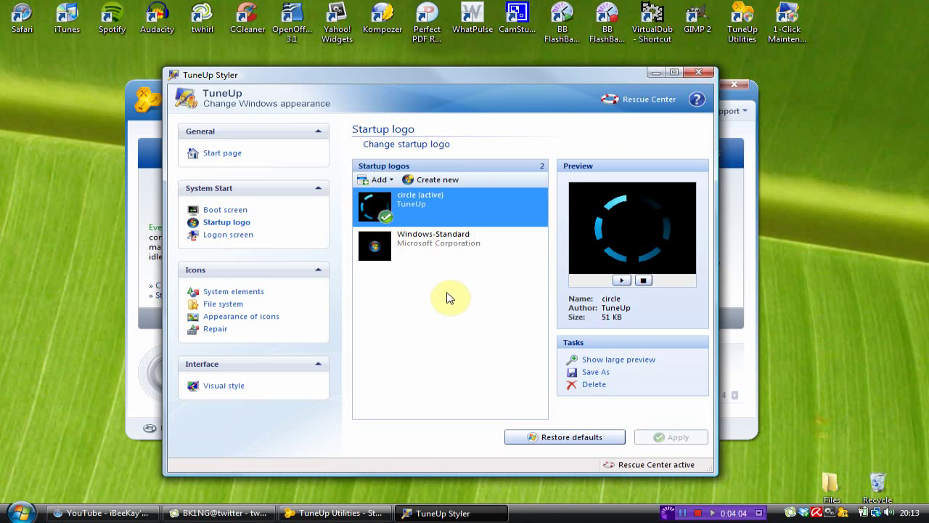
left_click(632, 366)
left_click(451, 406)
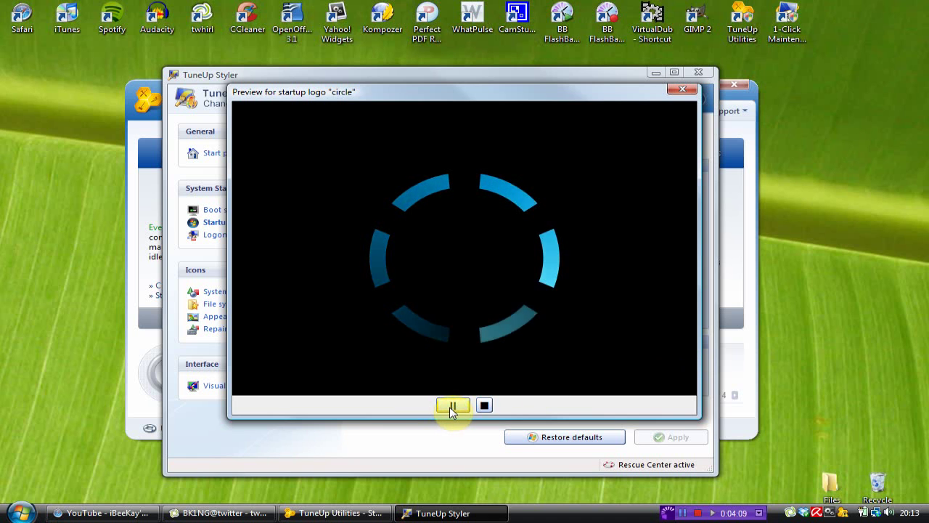
left_click(682, 89)
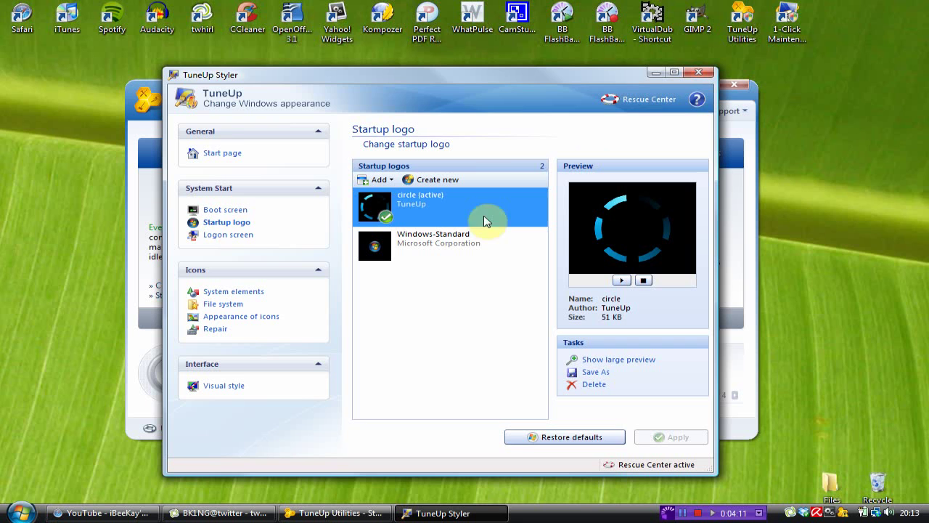
Open the logon screen settings and view the large preview of the Windows-Standard logon screen
left_click(225, 234)
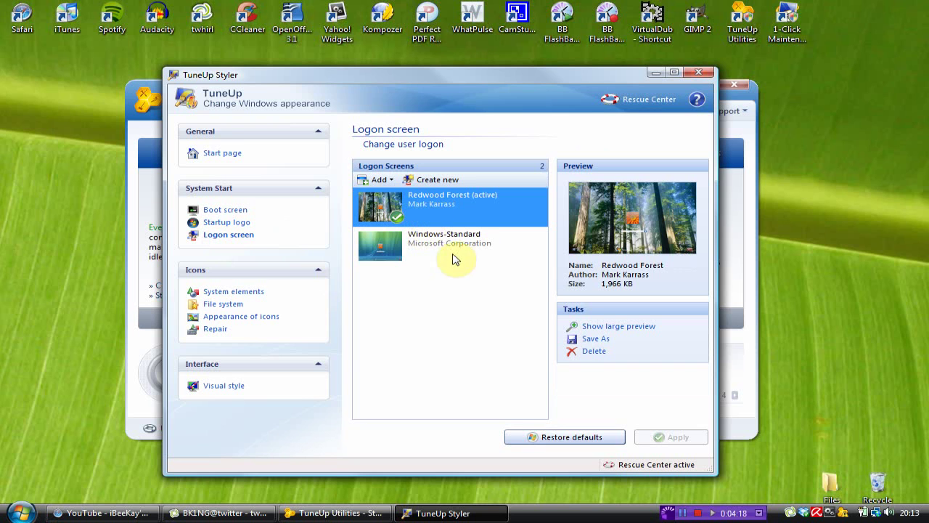
left_click(440, 256)
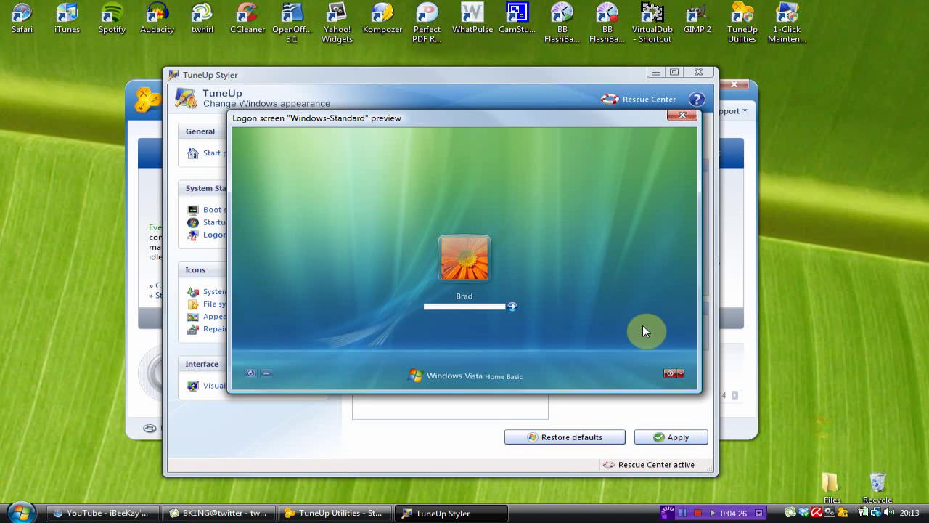
left_click(682, 118)
View the large preview of the Redwood Forest logon screen and close it
left_click(446, 218)
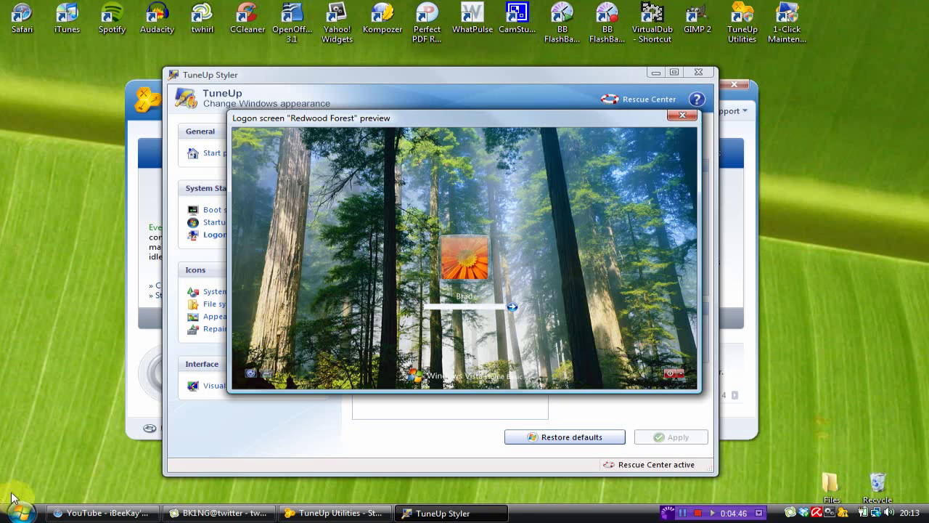
left_click(23, 511)
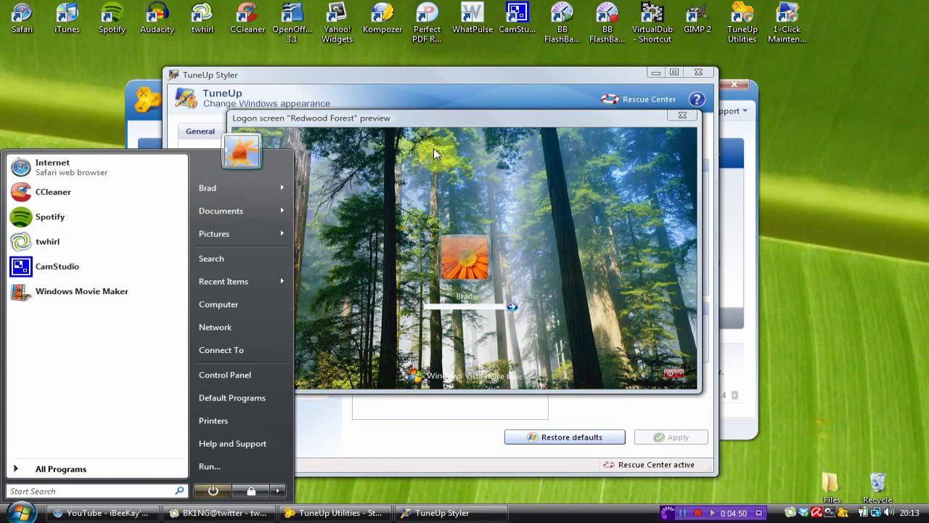
left_click(412, 116)
left_click(682, 115)
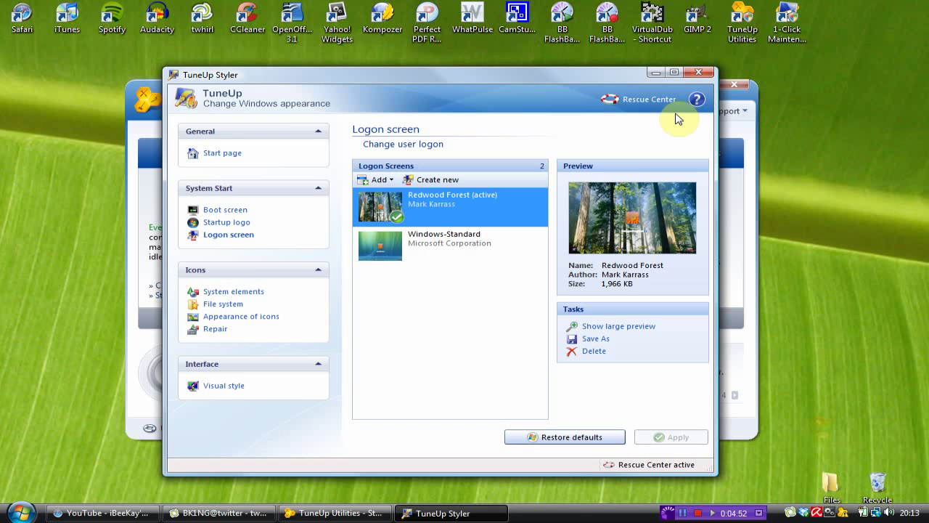
Open the icon settings for system elements and check the options for adding icon packages
left_click(240, 293)
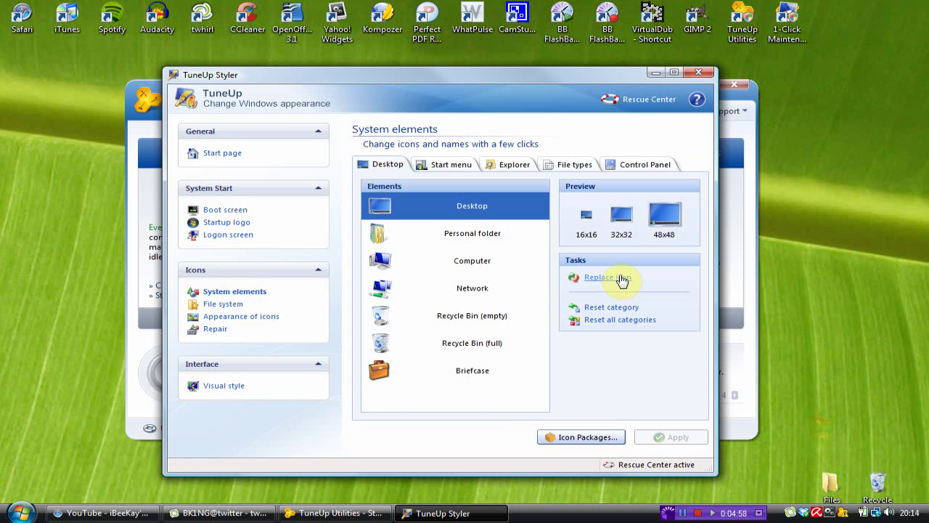
left_click(585, 437)
left_click(276, 203)
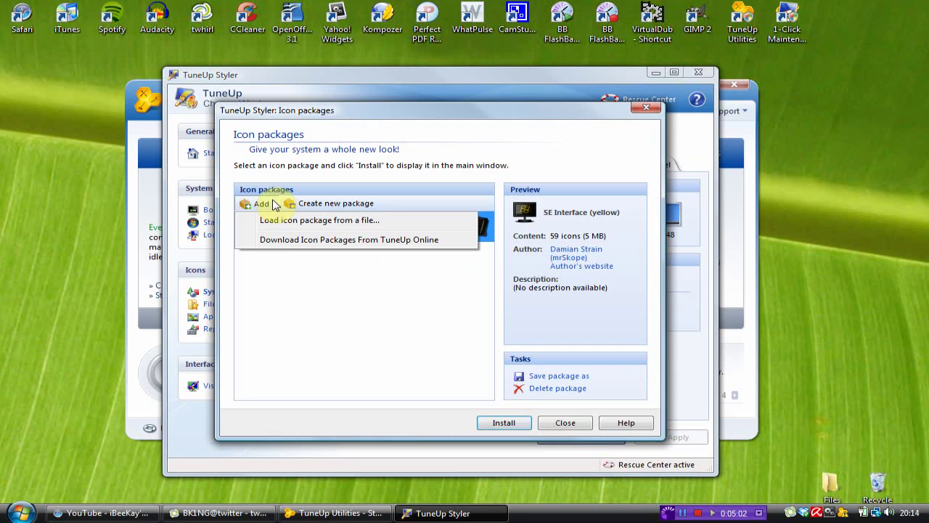
left_click(300, 287)
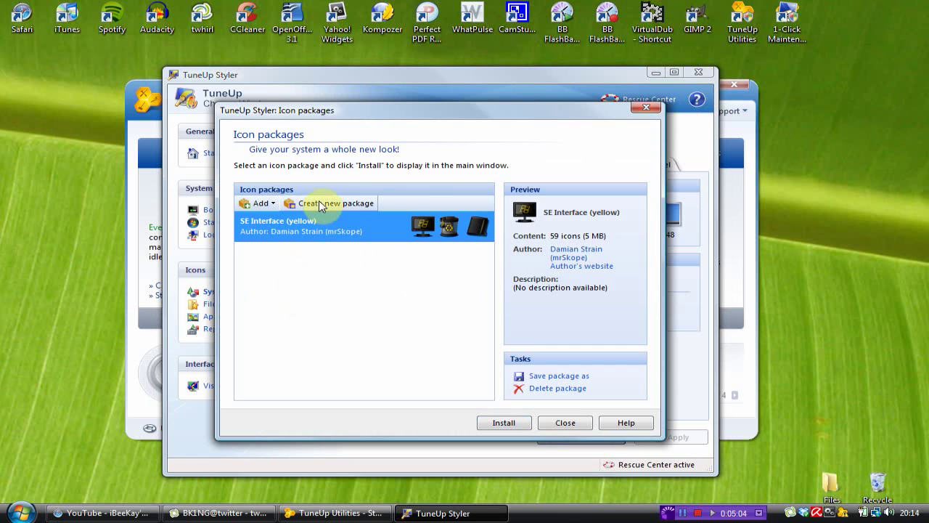
left_click(650, 114)
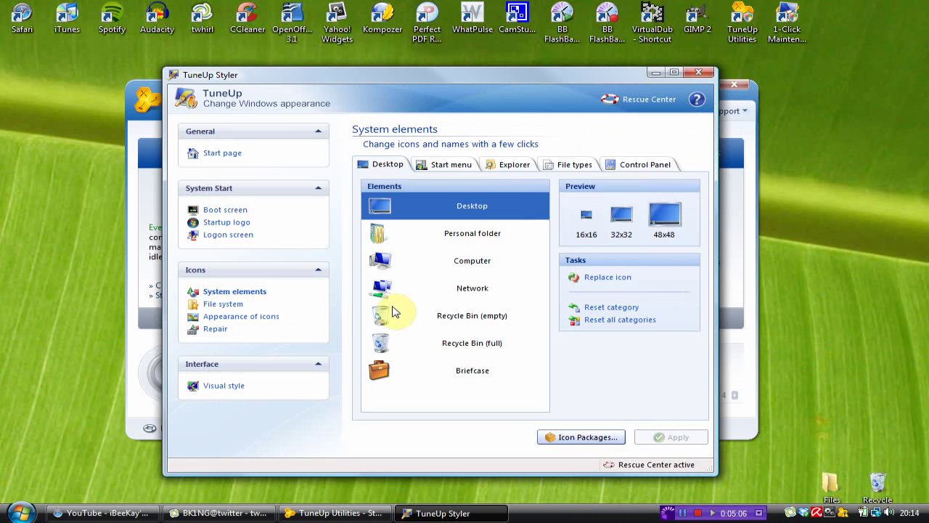
Review the icon settings for the file system, icon spacing and shortcut arrows, and icon repair
left_click(222, 304)
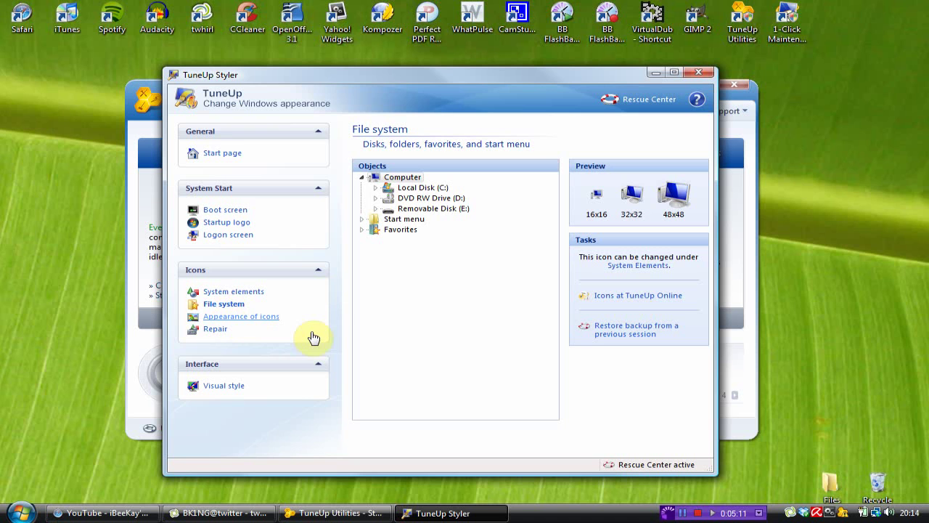
left_click(268, 318)
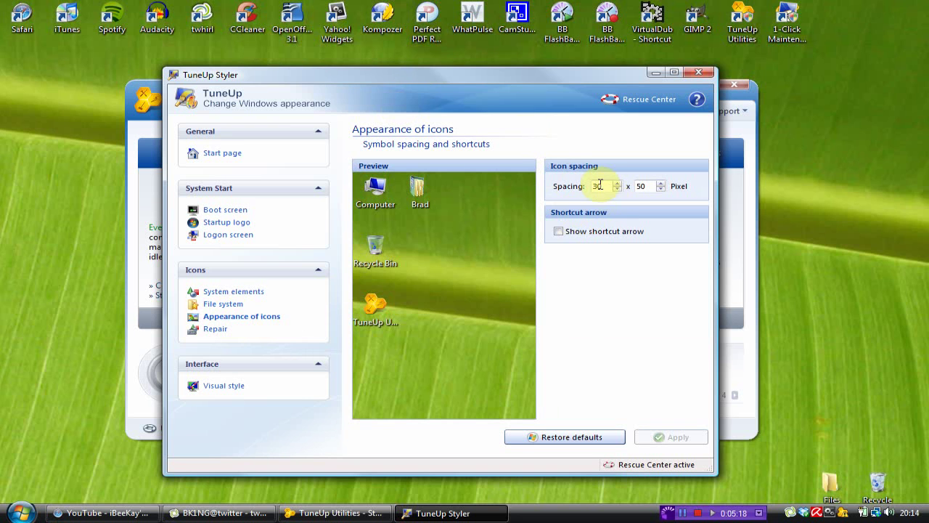
left_click_drag(516, 74, 514, 102)
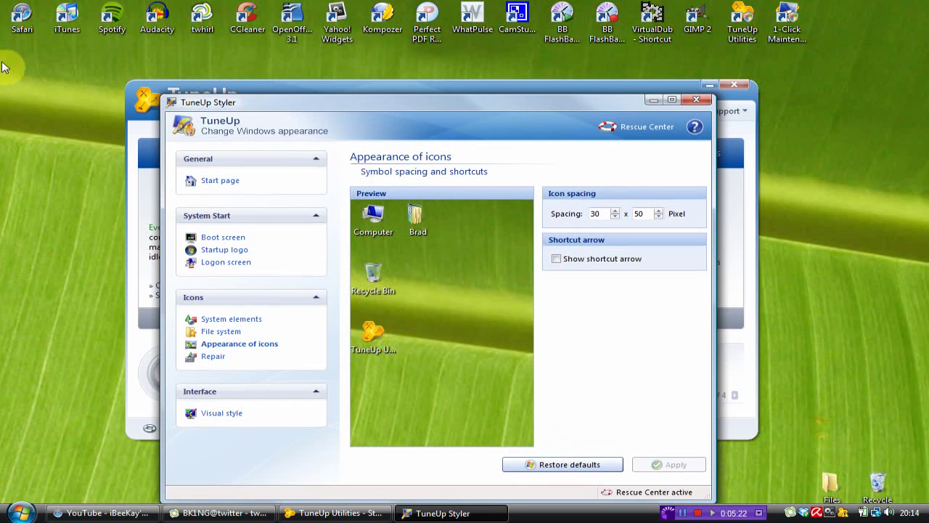
left_click(775, 34)
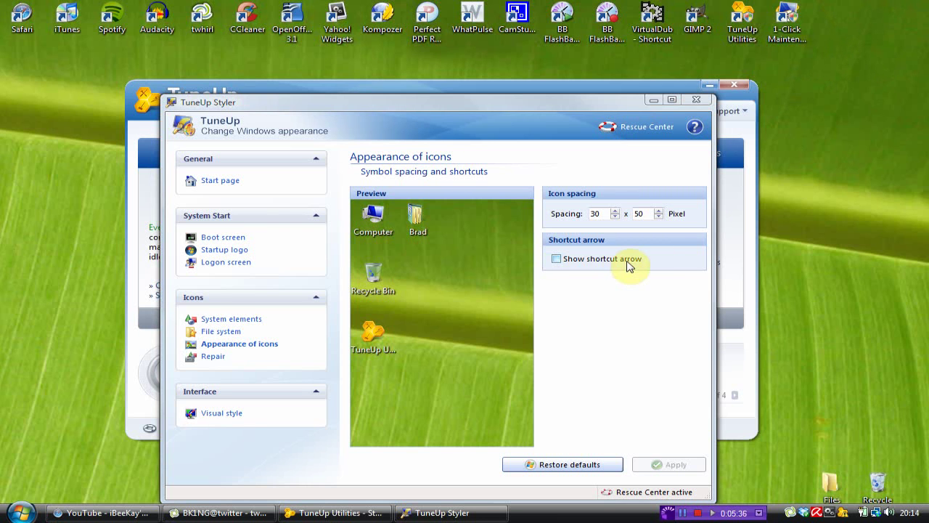
left_click(217, 358)
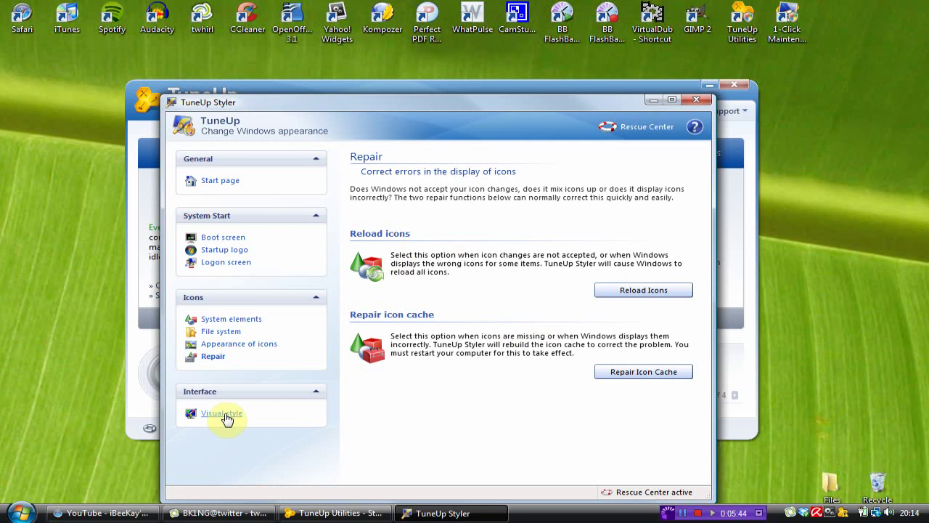
Check the options for adding visual styles and close TuneUp Styler
left_click(223, 416)
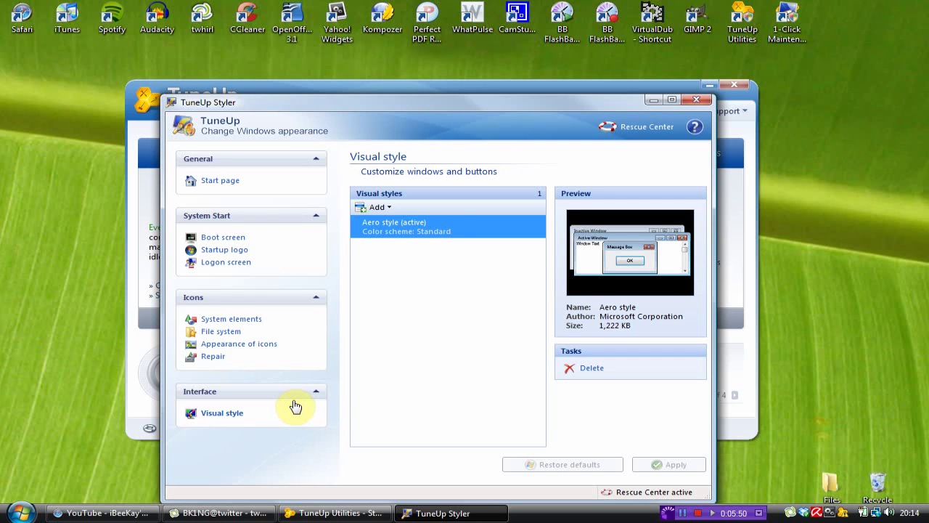
left_click(388, 211)
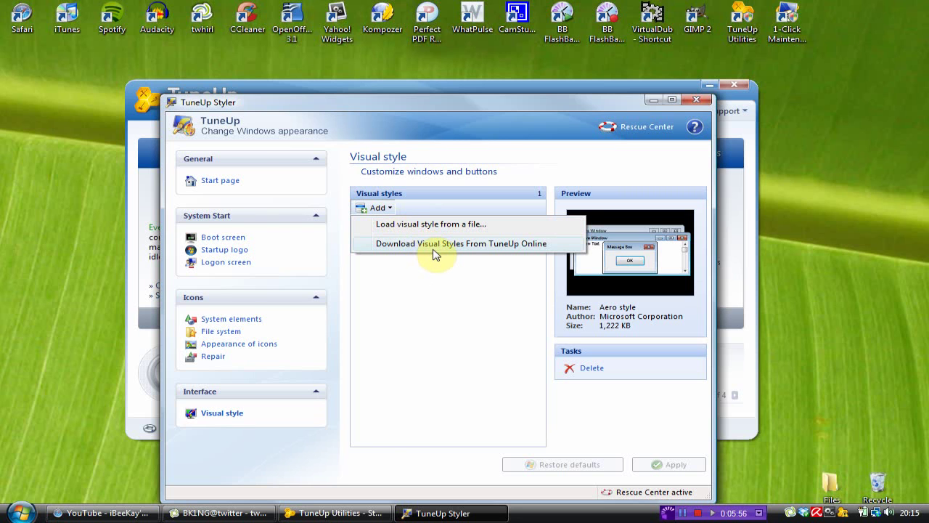
left_click(458, 326)
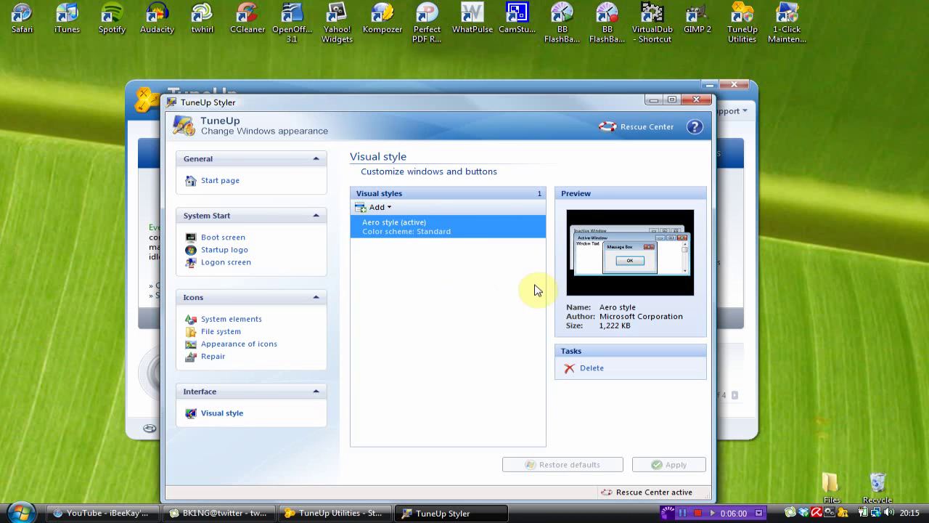
left_click(696, 100)
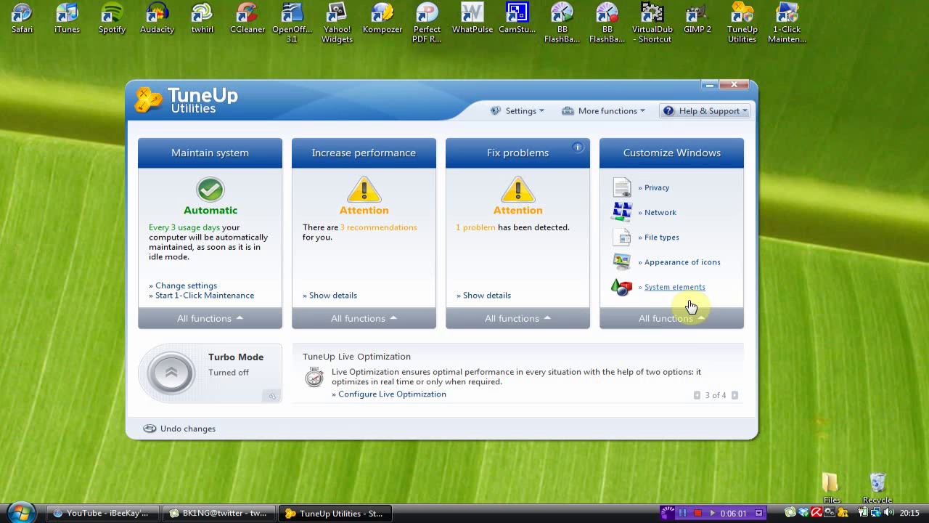
Open the tool for modifying Windows settings and review its effects, animation, menu appearance and font smoothing options
left_click(687, 324)
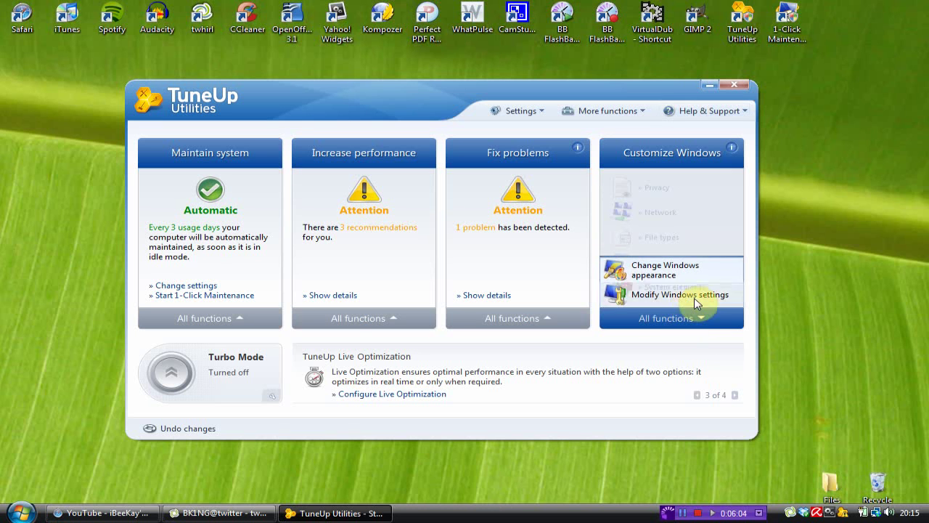
left_click(745, 296)
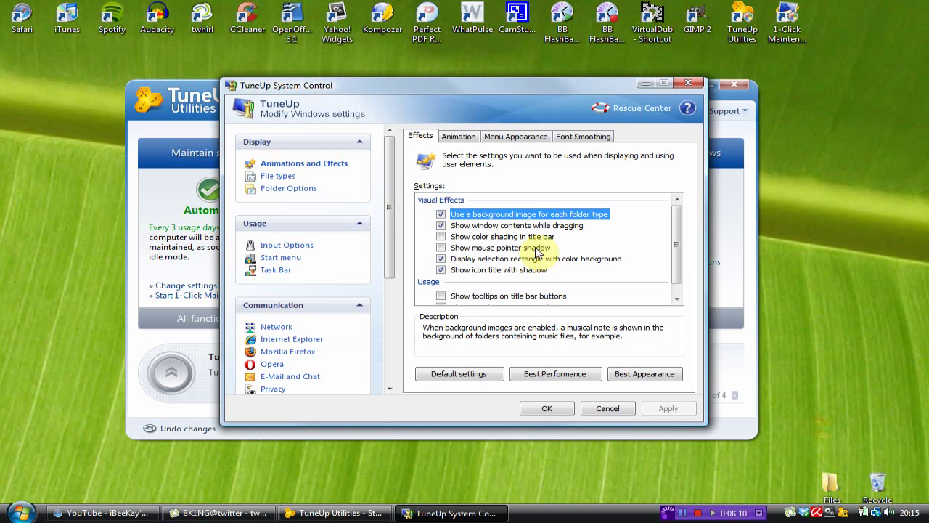
scroll(674, 240, "down", 1)
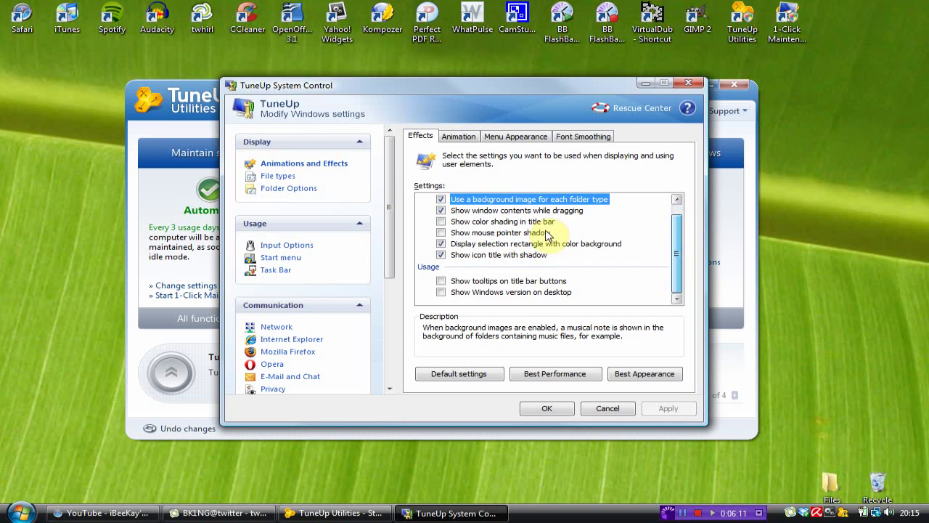
left_click(466, 138)
left_click(517, 137)
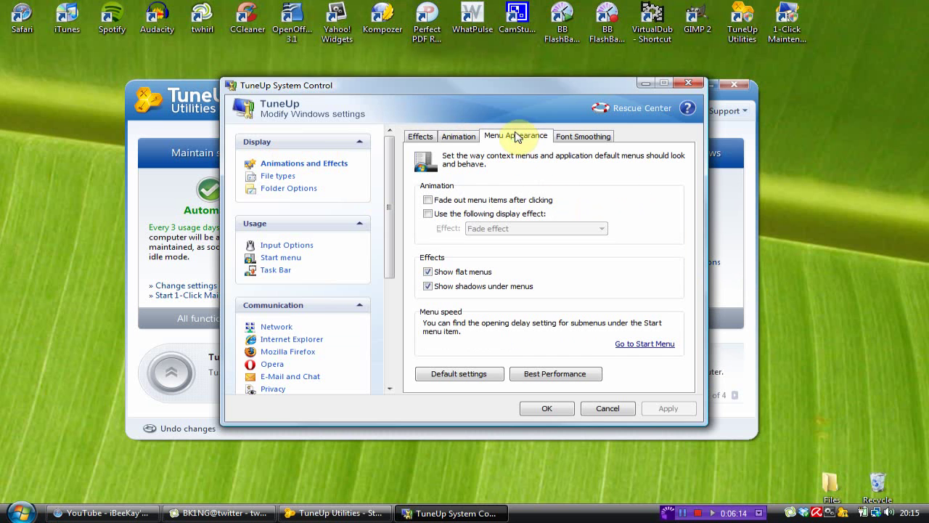
left_click(589, 138)
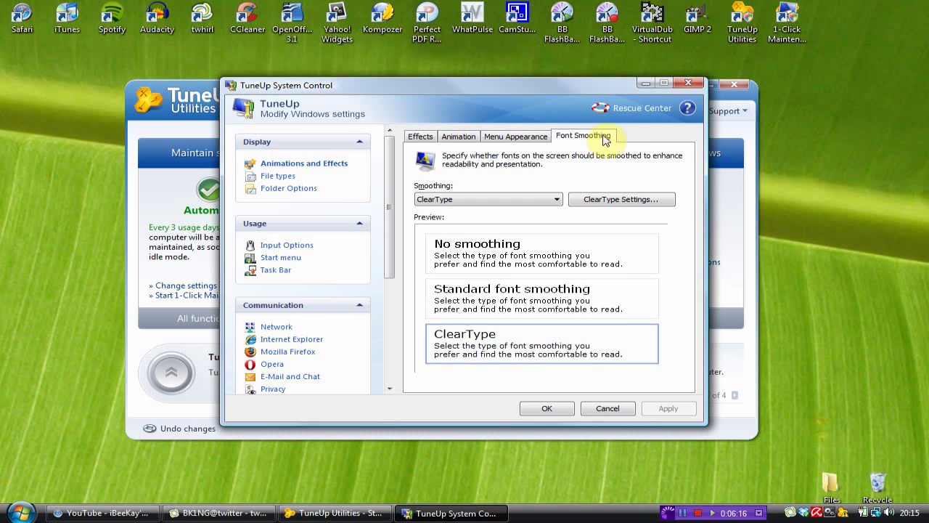
Review the file type settings for the New menu, opening unknown files, new shortcuts and menu operations
left_click(277, 176)
left_click(495, 138)
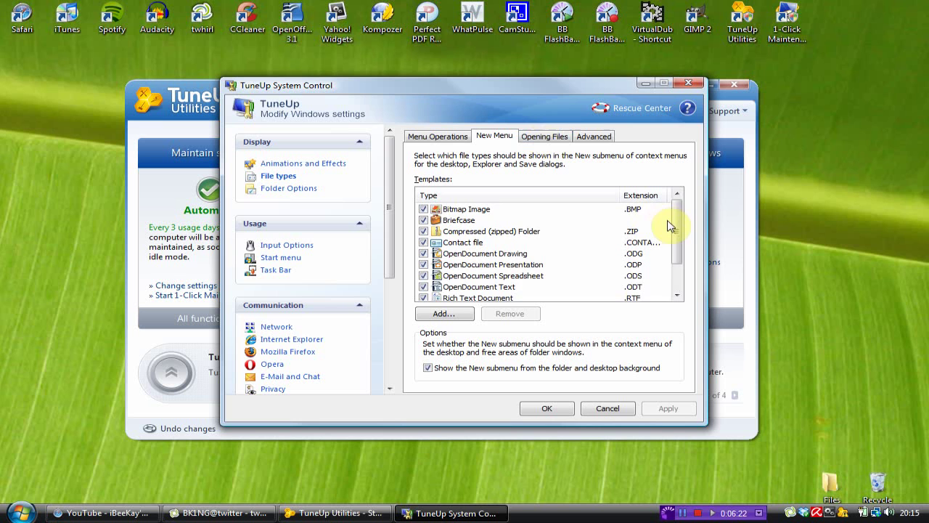
scroll(668, 247, "down", 1)
scroll(673, 262, "up", 1)
left_click(544, 136)
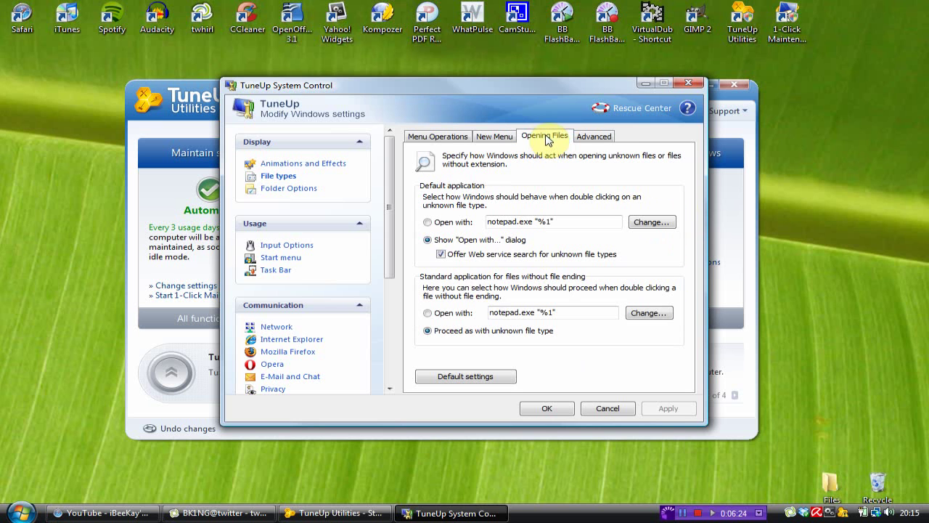
left_click(593, 136)
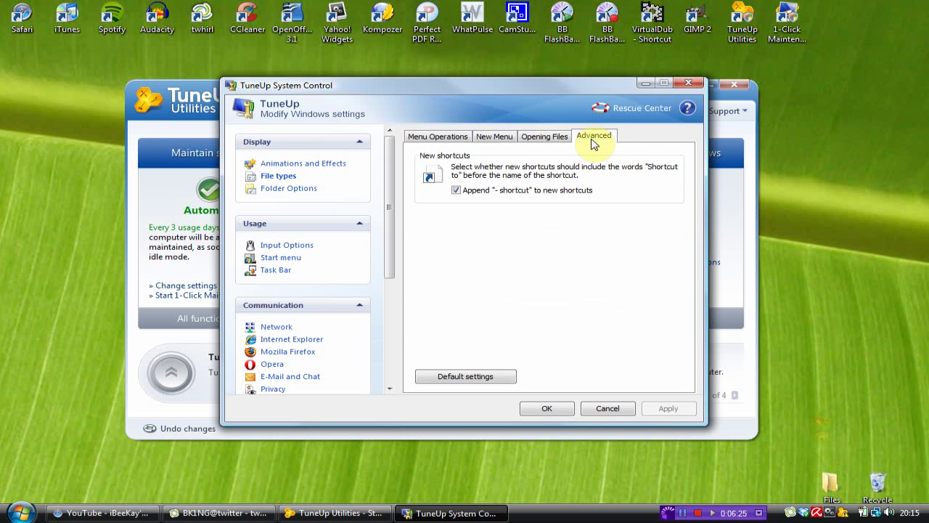
left_click(437, 136)
Review the folder options for view, list, selection and advanced settings
left_click(284, 191)
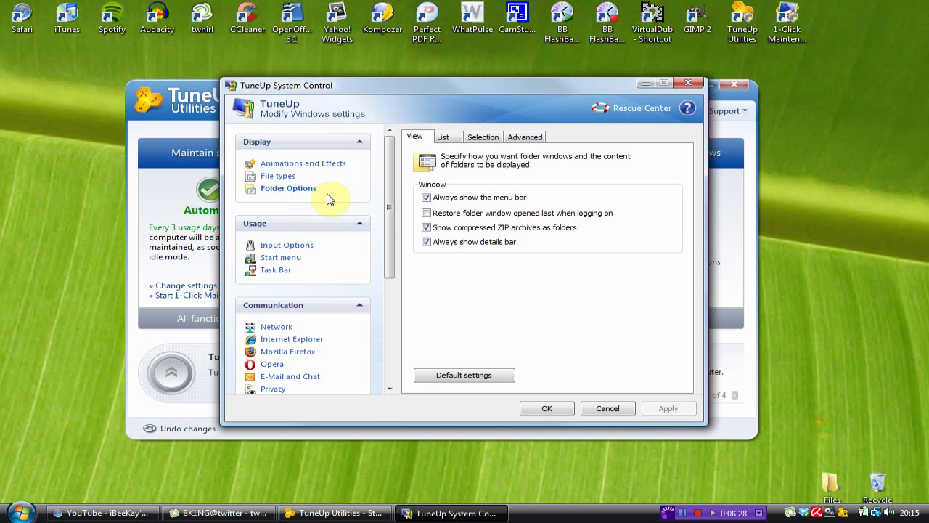
left_click(447, 138)
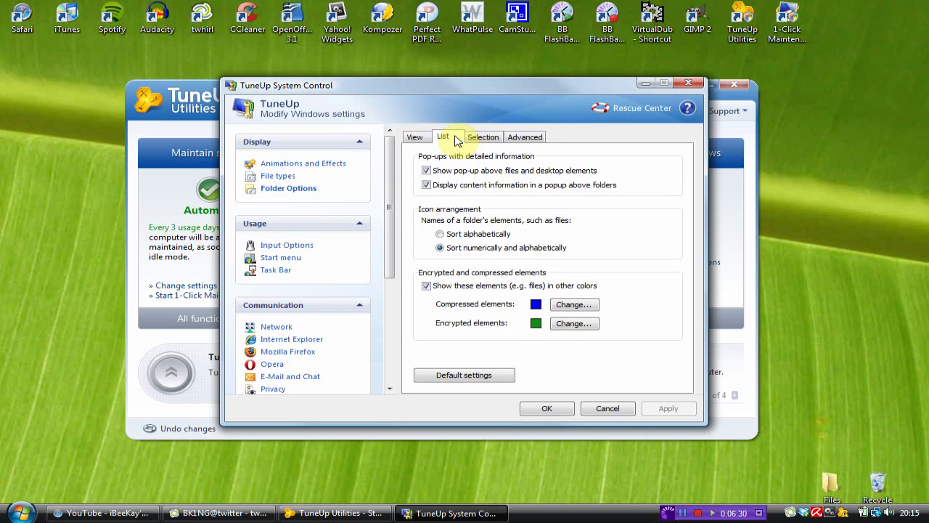
left_click(482, 137)
left_click(521, 136)
left_click(416, 137)
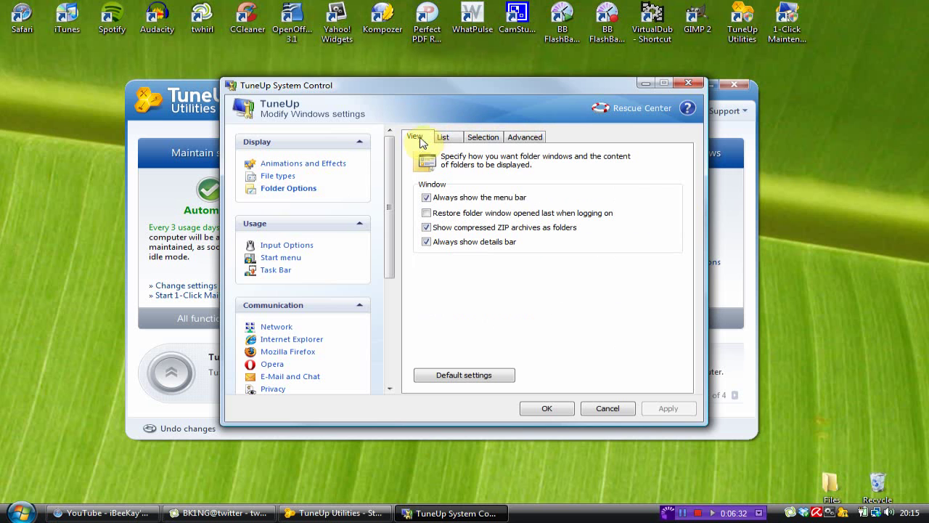
Review the input options for mouse functions, mouse sensitivity, active window tracking and the keyboard
left_click(301, 248)
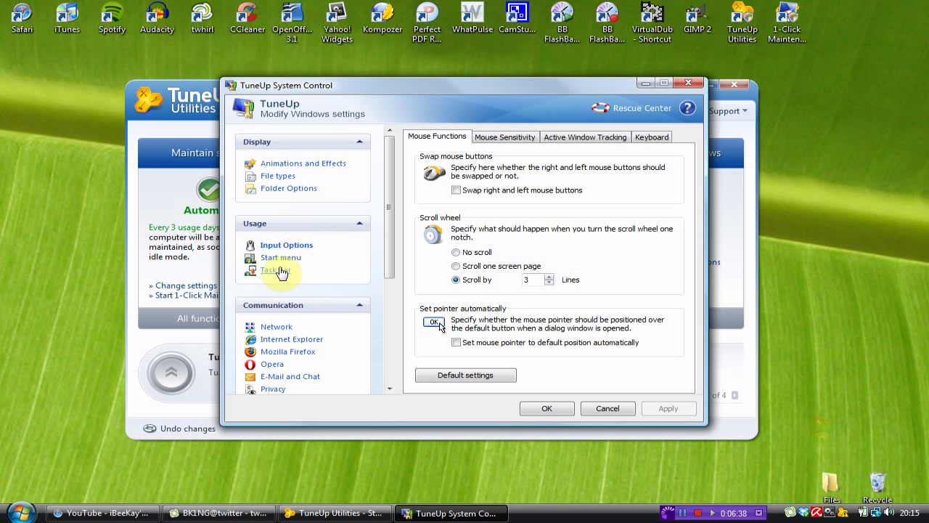
left_click(505, 137)
left_click(584, 137)
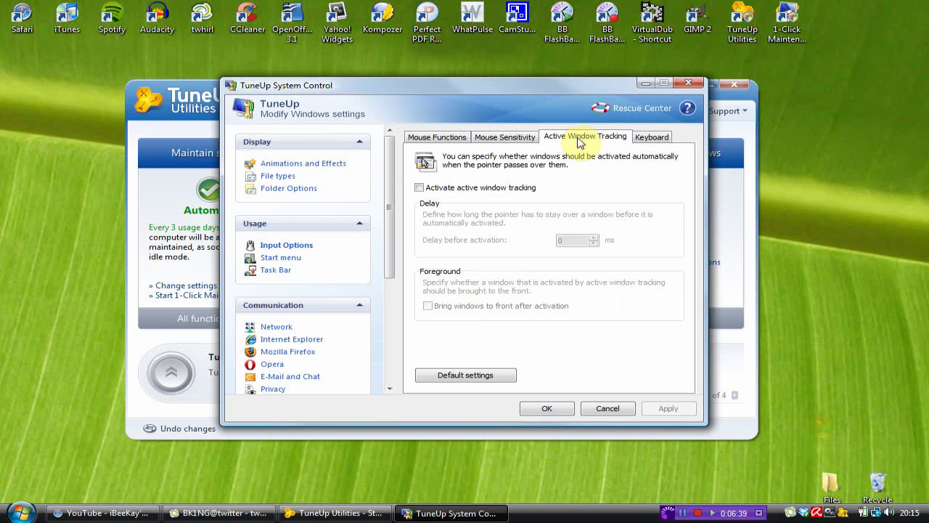
left_click(667, 137)
left_click(436, 137)
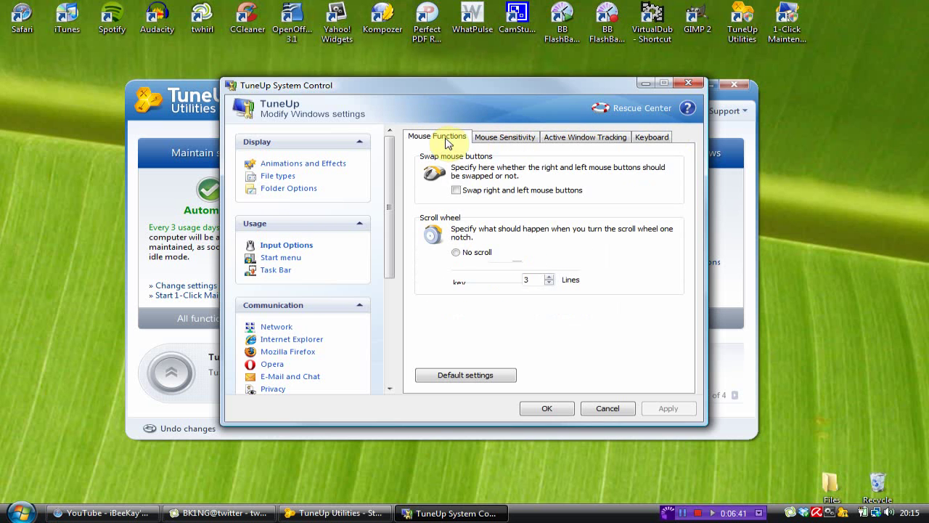
Review the Start menu's general, last used and shortcuts settings
left_click(273, 260)
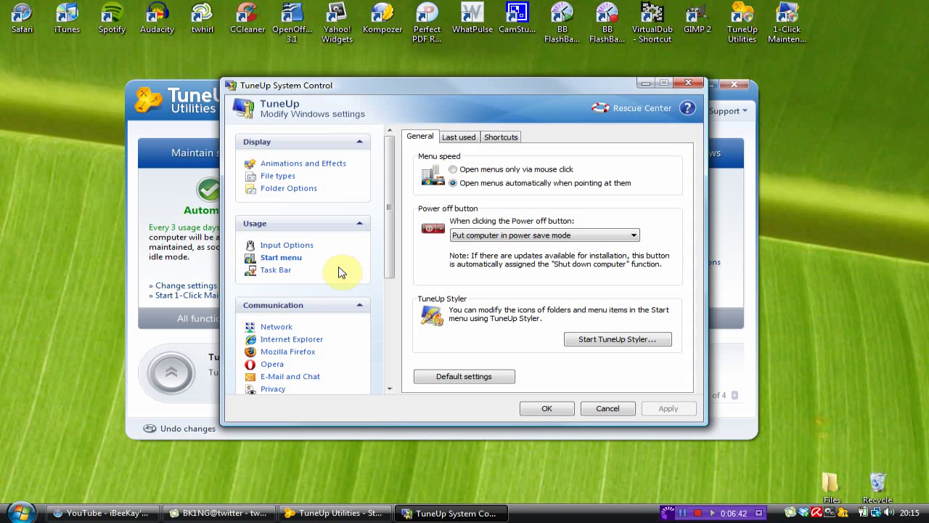
left_click(456, 139)
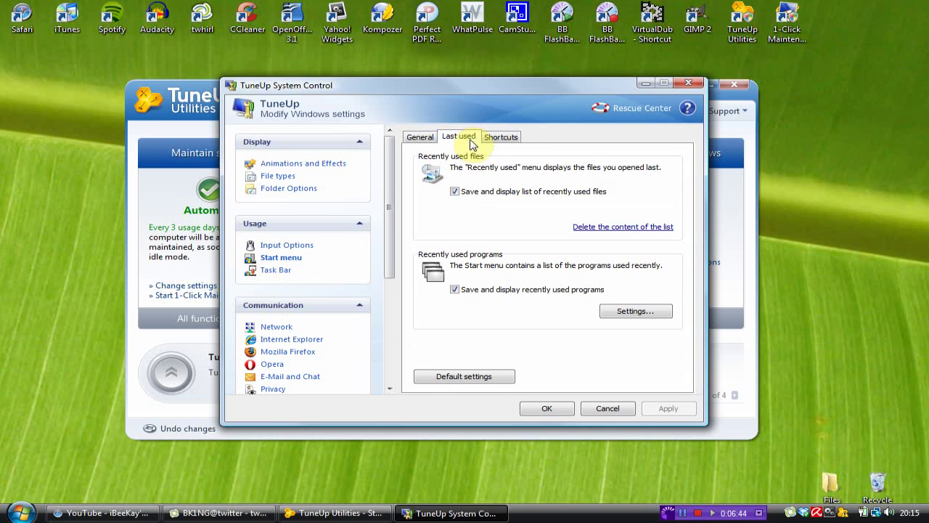
left_click(506, 142)
left_click(420, 138)
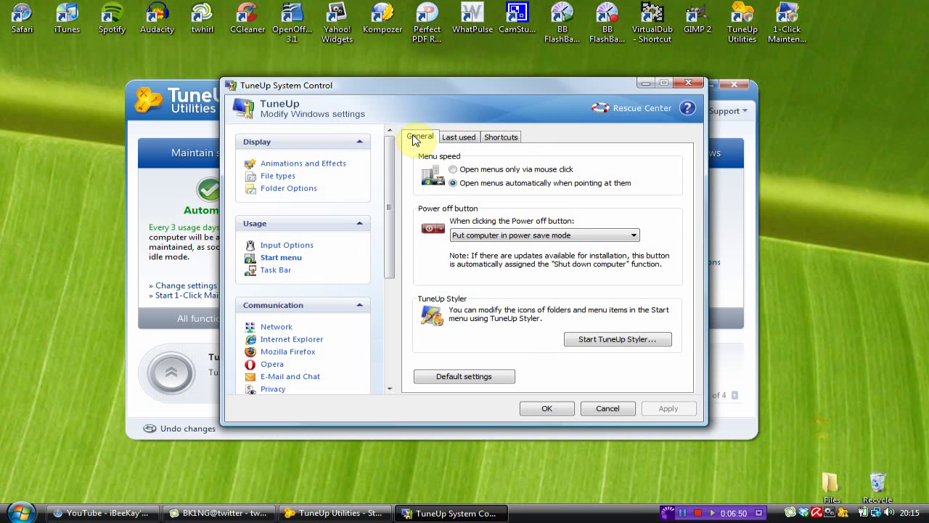
Review the taskbar settings for flashing buttons, button appearance, minimized windows and the notification area
left_click(277, 270)
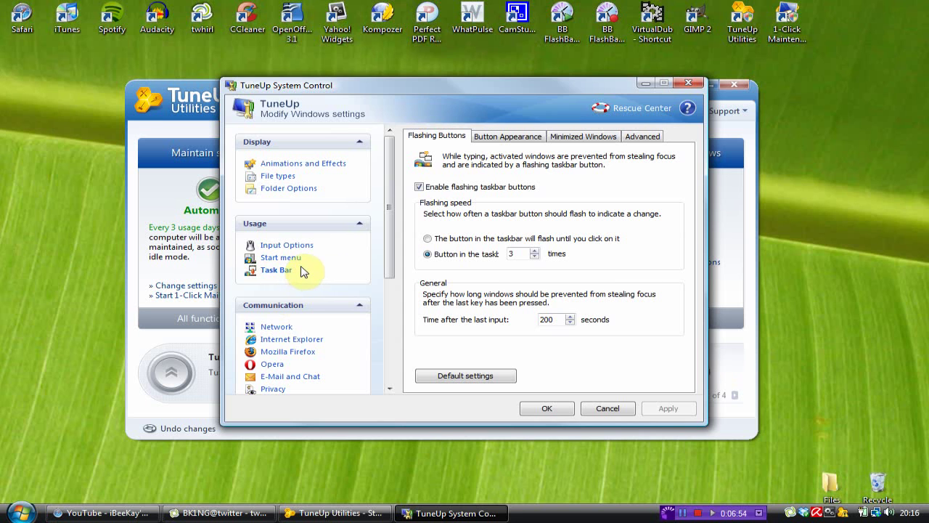
left_click(521, 138)
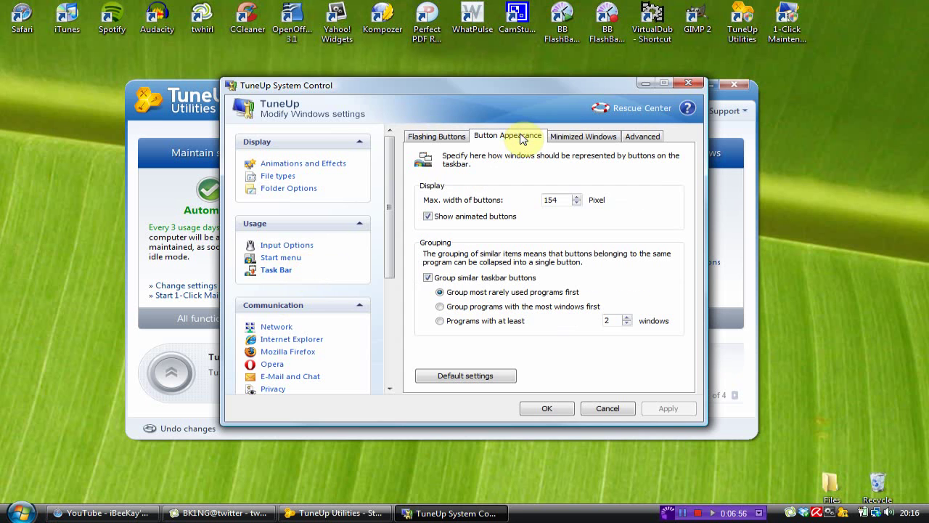
left_click(569, 137)
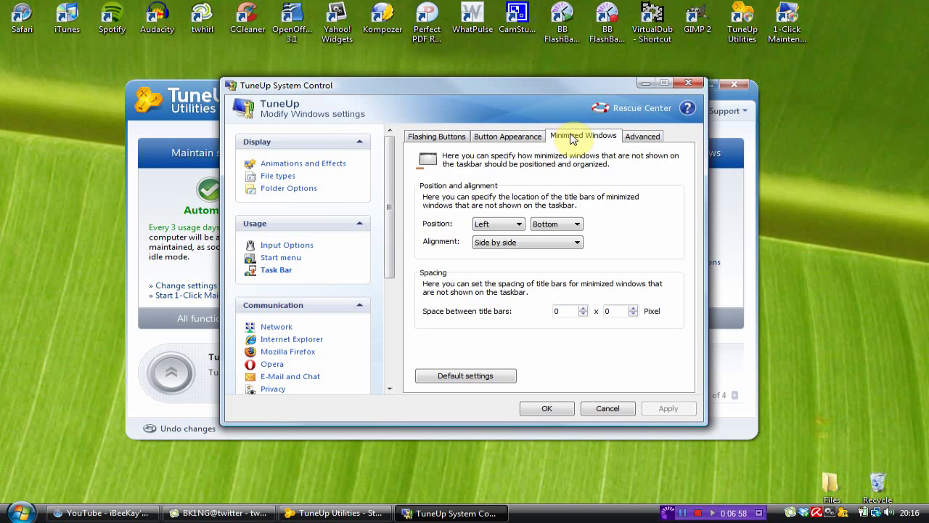
left_click(643, 136)
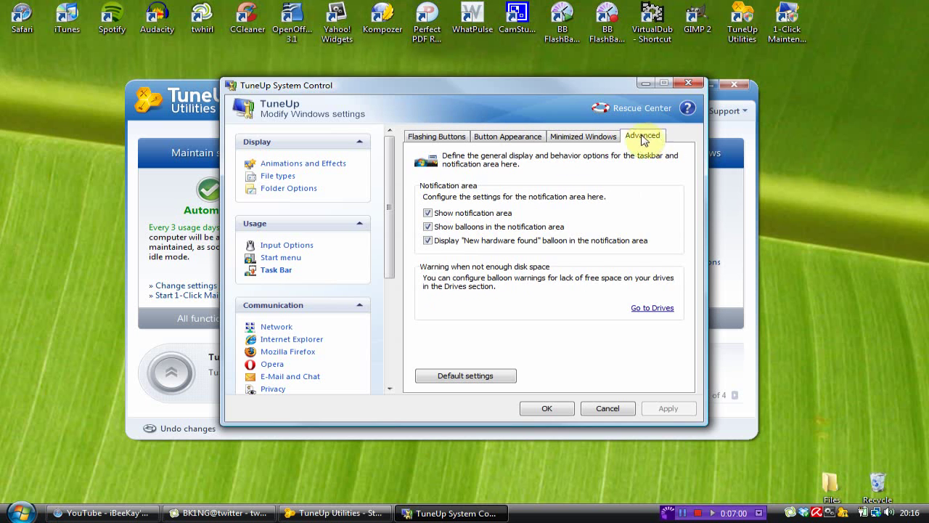
left_click(428, 137)
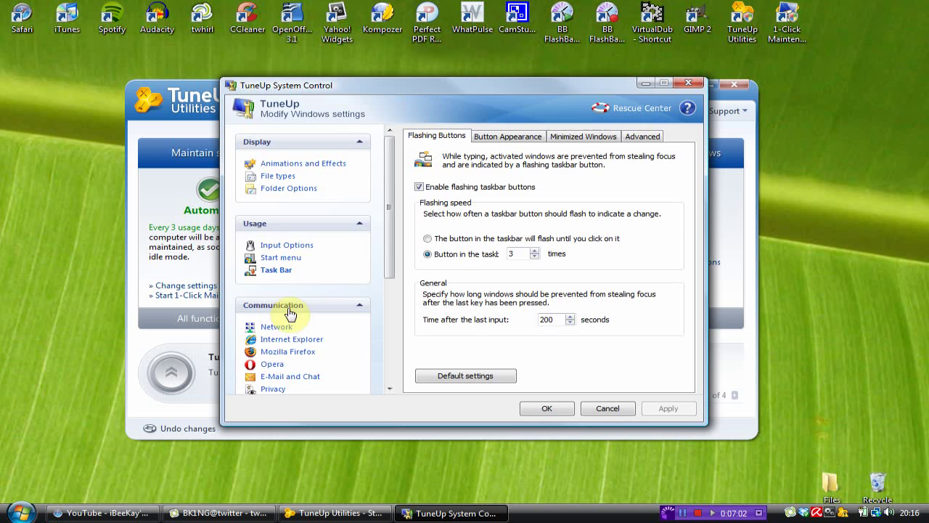
Review the network settings for My Network Places, Internet time and the Internet
scroll(288, 313, "down", 2)
left_click(278, 233)
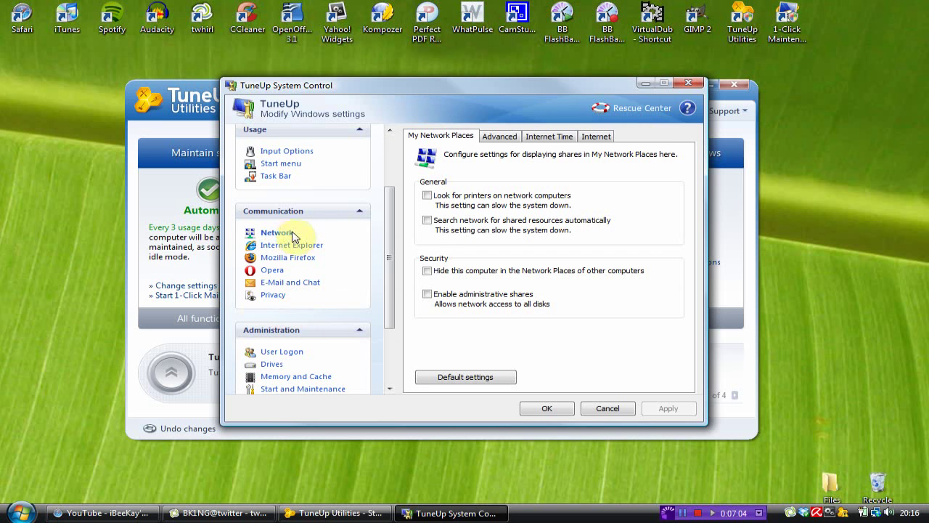
left_click(546, 137)
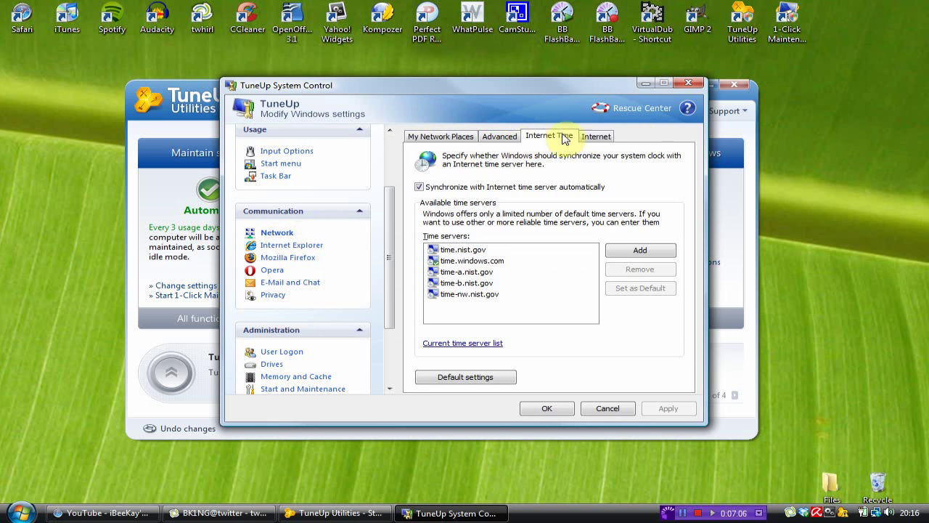
left_click(593, 137)
left_click(417, 135)
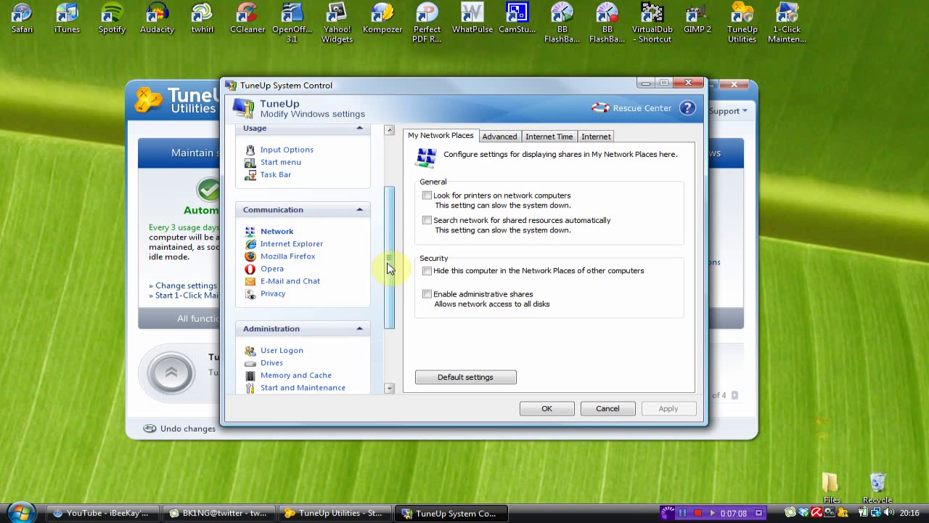
Review the Internet Explorer settings for Explorer bars, view, menu, navigation, security and speed
scroll(387, 264, "down", 1)
left_click(293, 215)
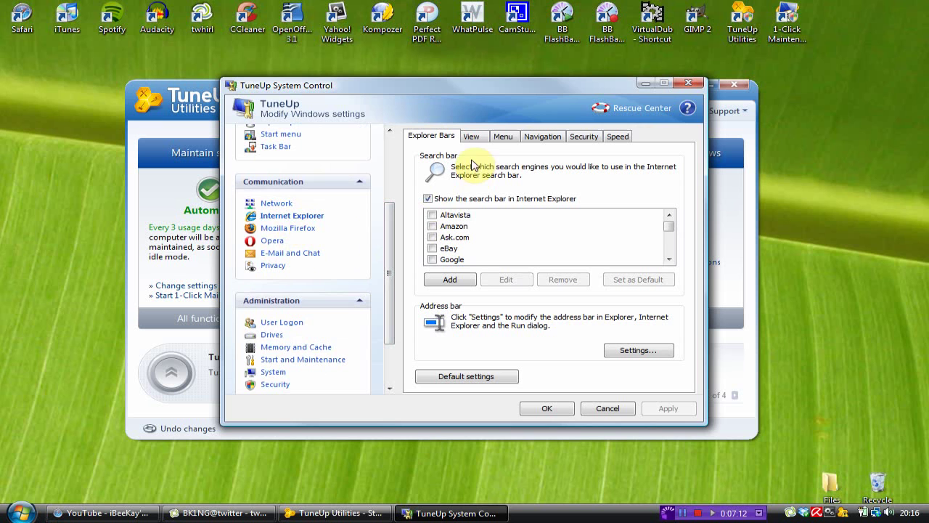
left_click_drag(388, 305, 380, 334)
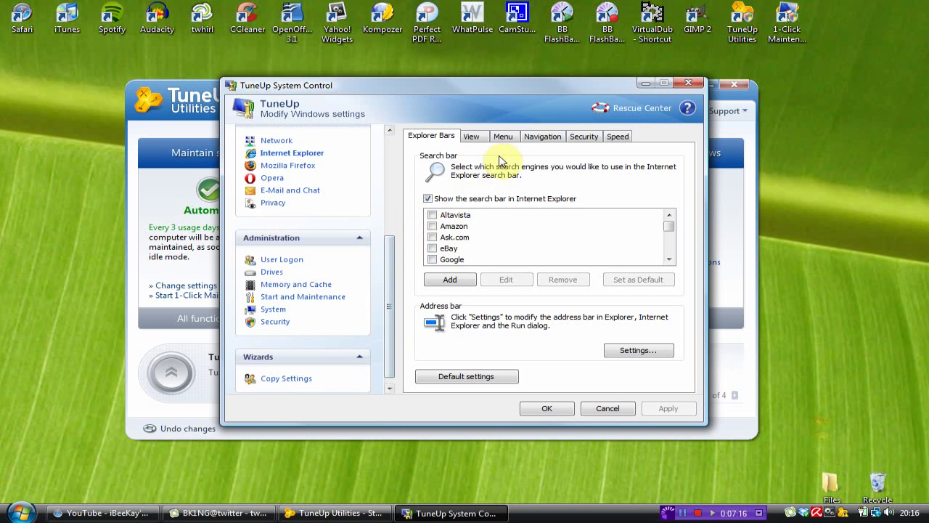
left_click(474, 139)
left_click(503, 137)
left_click(542, 137)
left_click(584, 138)
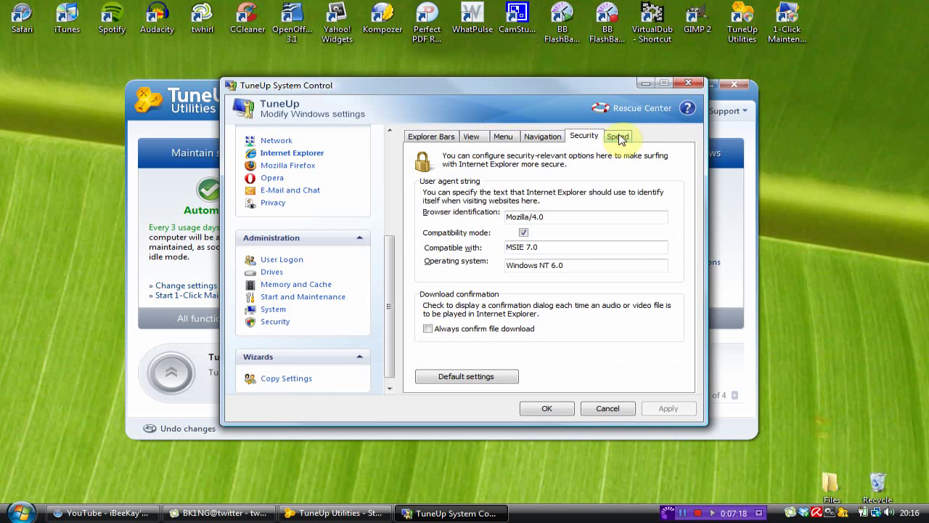
left_click(618, 138)
View the transferable user settings in the Copy Settings wizard, and close it and the Windows settings without applying anything
scroll(382, 327, "down", 1)
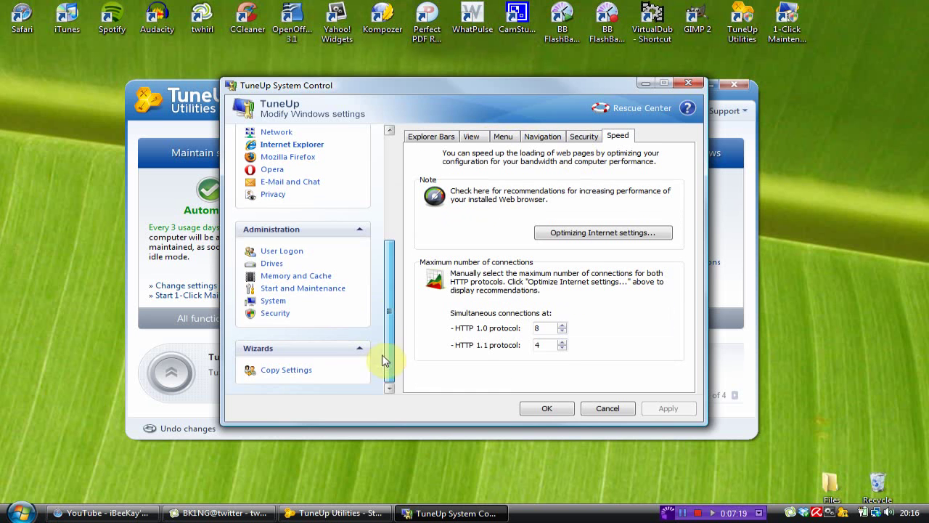
left_click(301, 377)
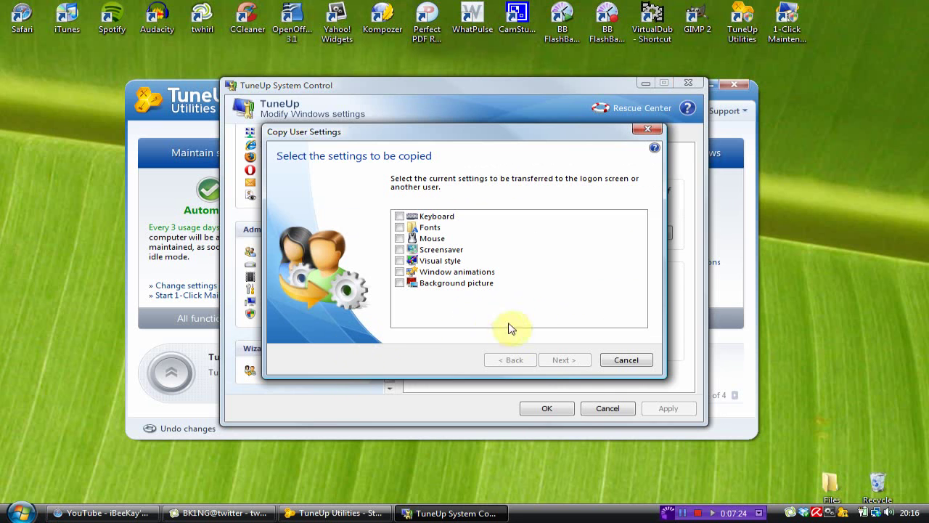
left_click(626, 360)
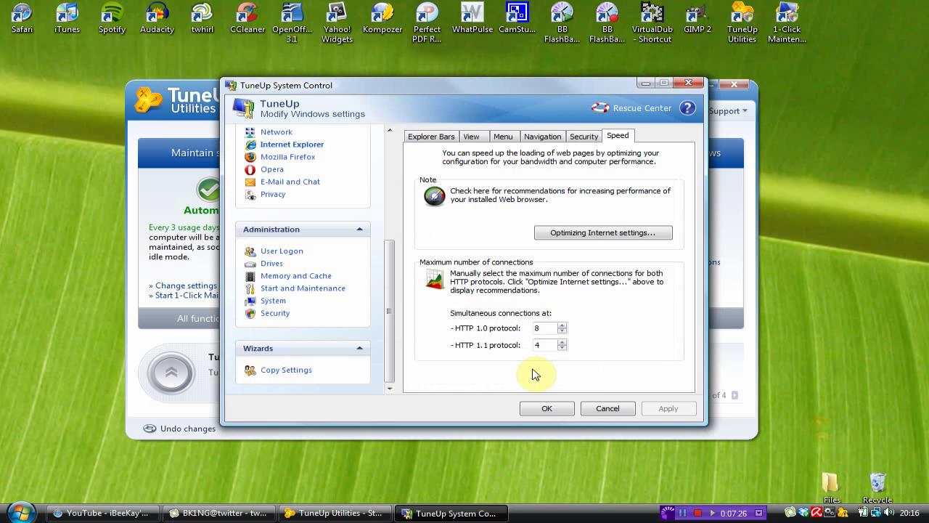
left_click(619, 409)
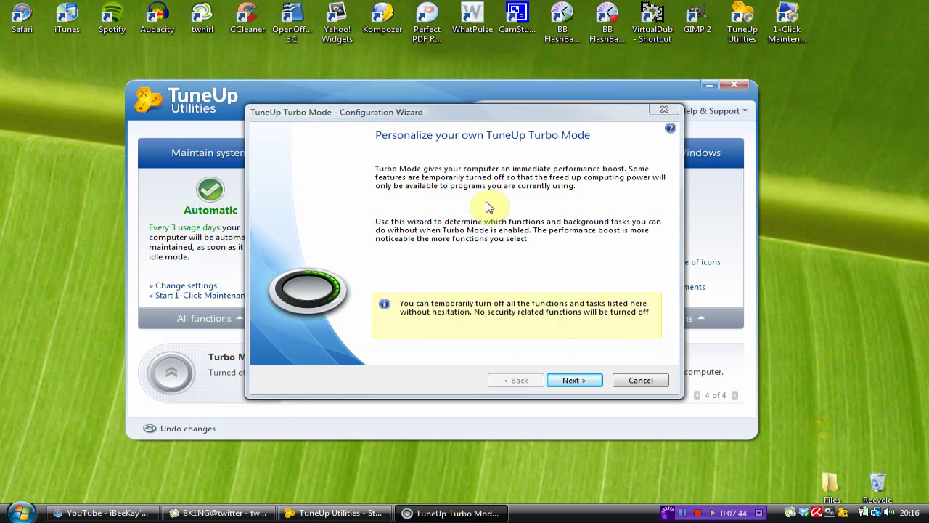
Examine the Turbo Mode wizard's options for maintenance tasks, external devices, visual effects and power consumption, and cancel the wizard
left_click(577, 381)
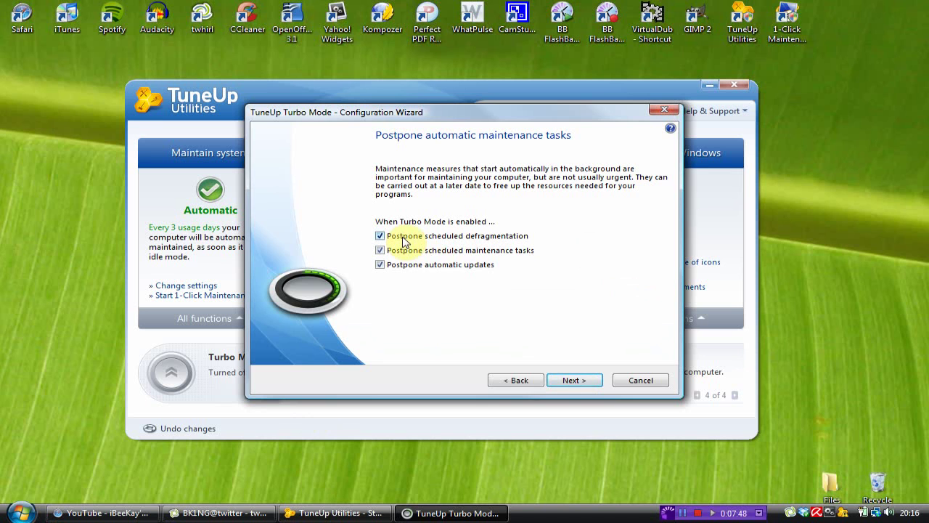
mouse_move(410, 239)
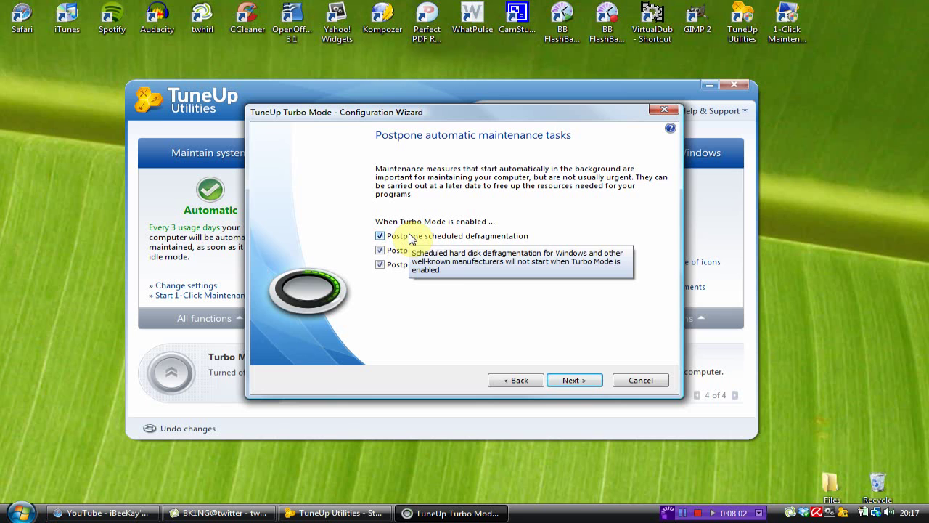
left_click(579, 381)
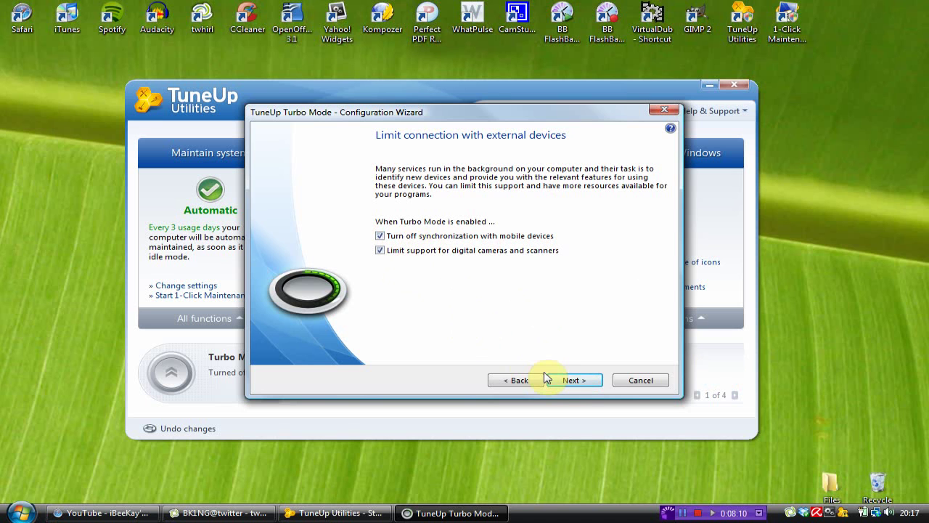
left_click(576, 382)
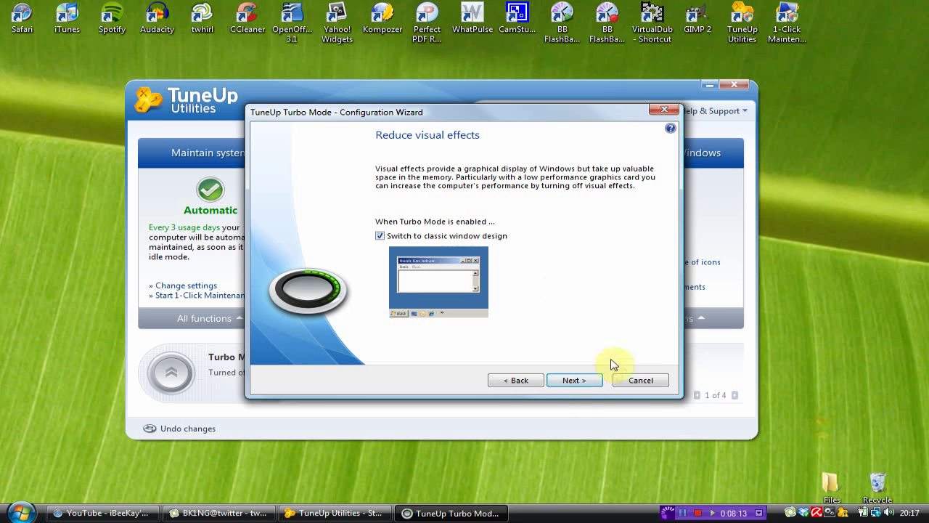
left_click(577, 381)
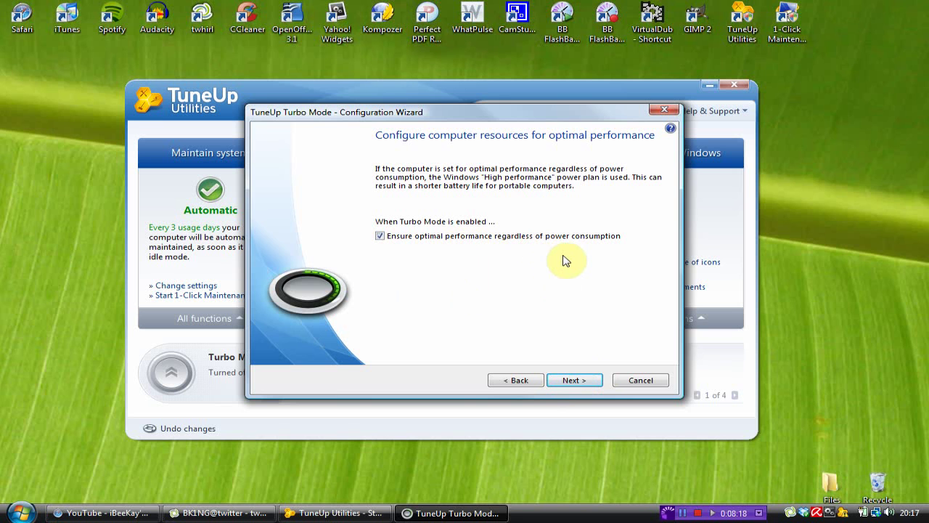
left_click(638, 381)
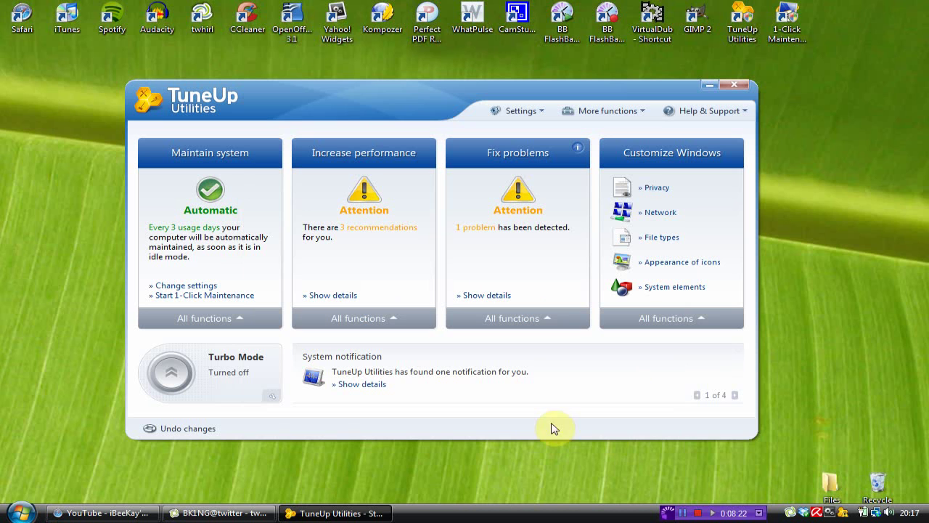
Browse the start screen's notifications from Turbo Mode to the TuneUp Optimization Report
left_click(734, 395)
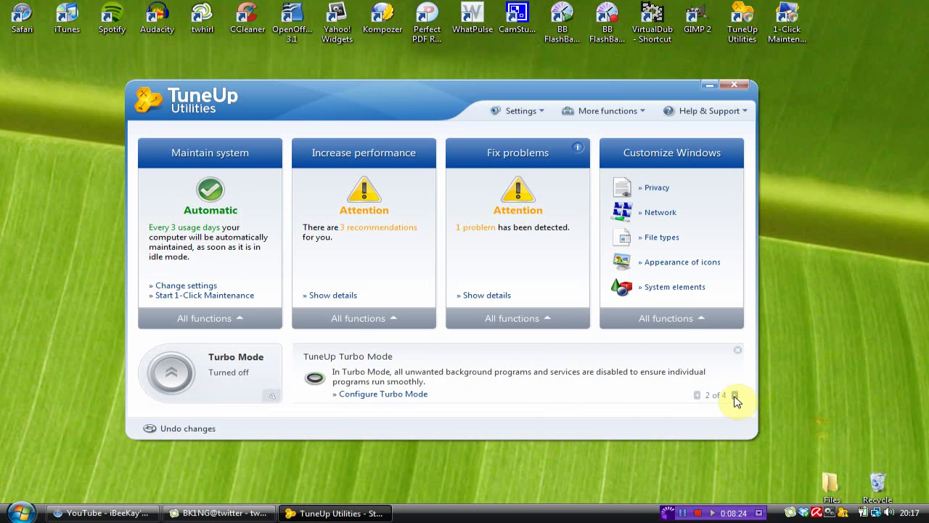
left_click(735, 396)
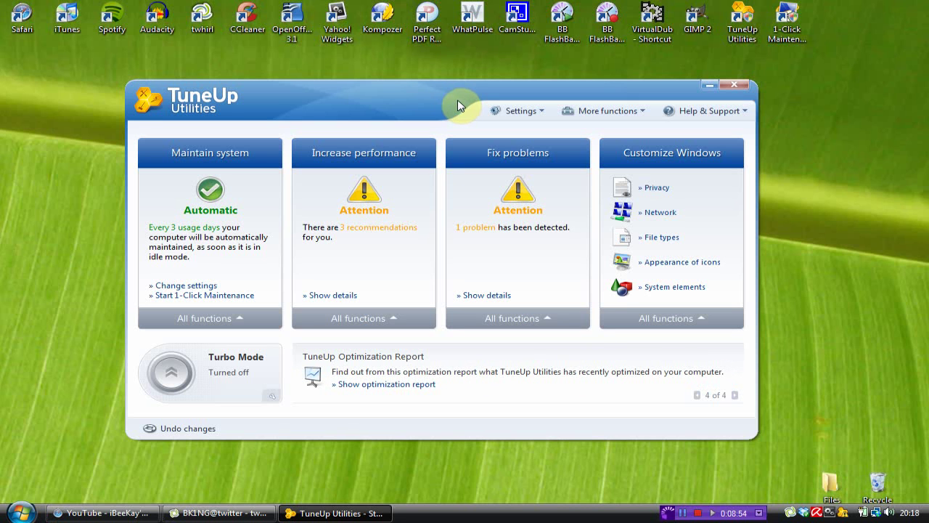
left_click_drag(457, 99, 452, 86)
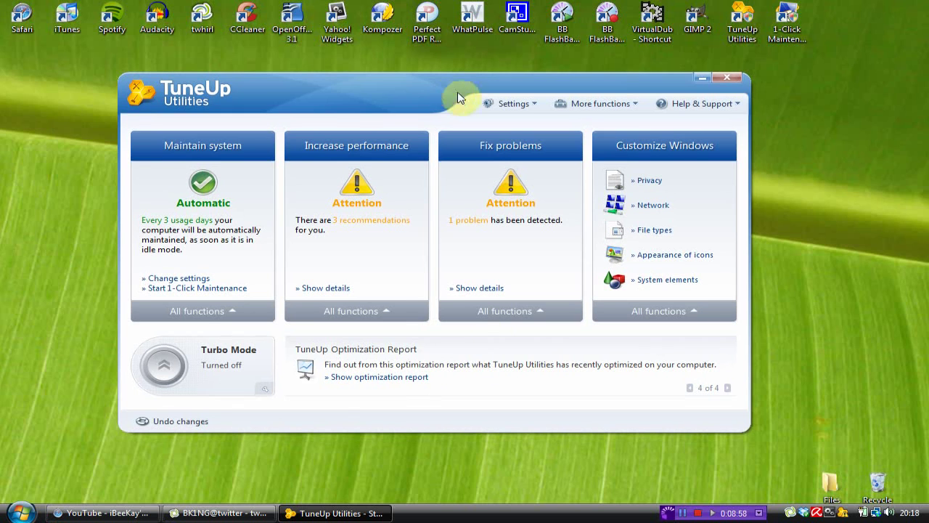